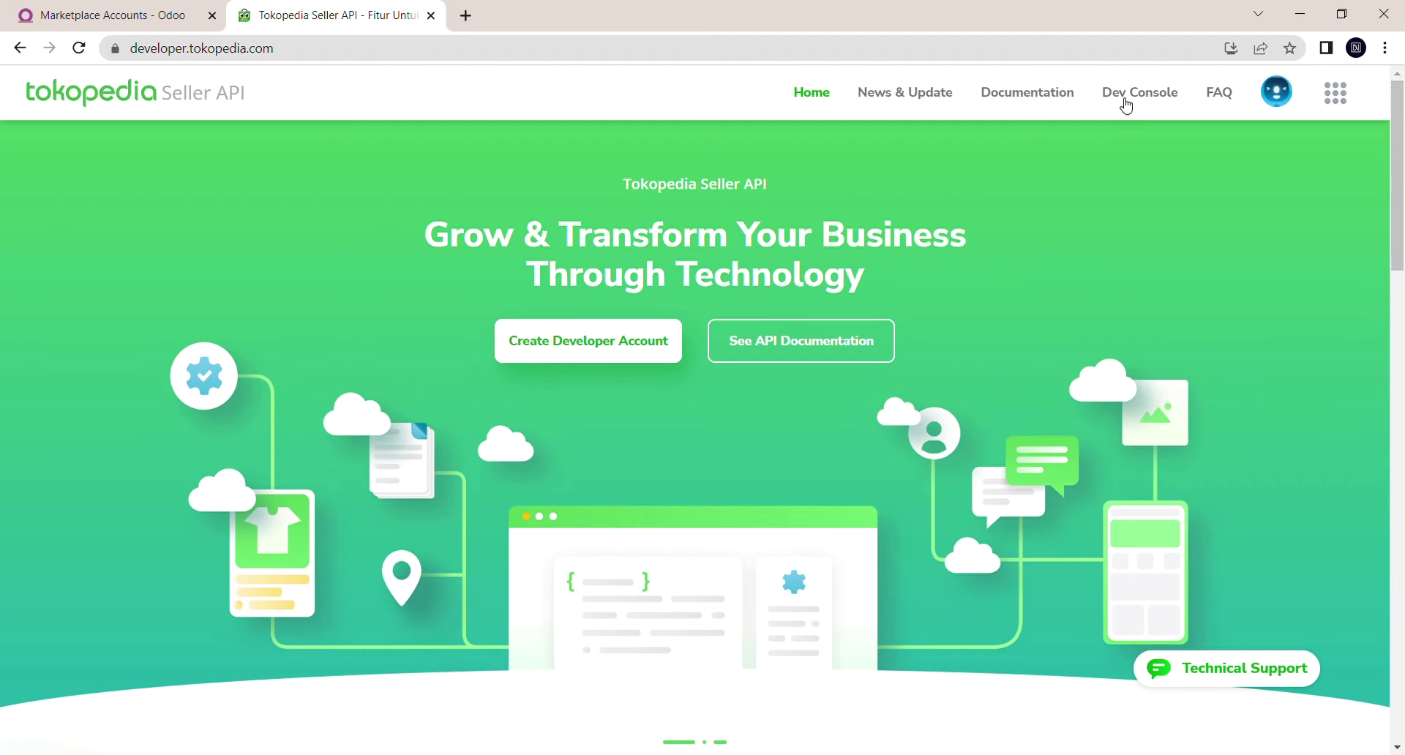
- Go to the Tokopedia Seller API Dev Console to see the App List
{"action": "left_click", "coordinate": [1127, 106]}
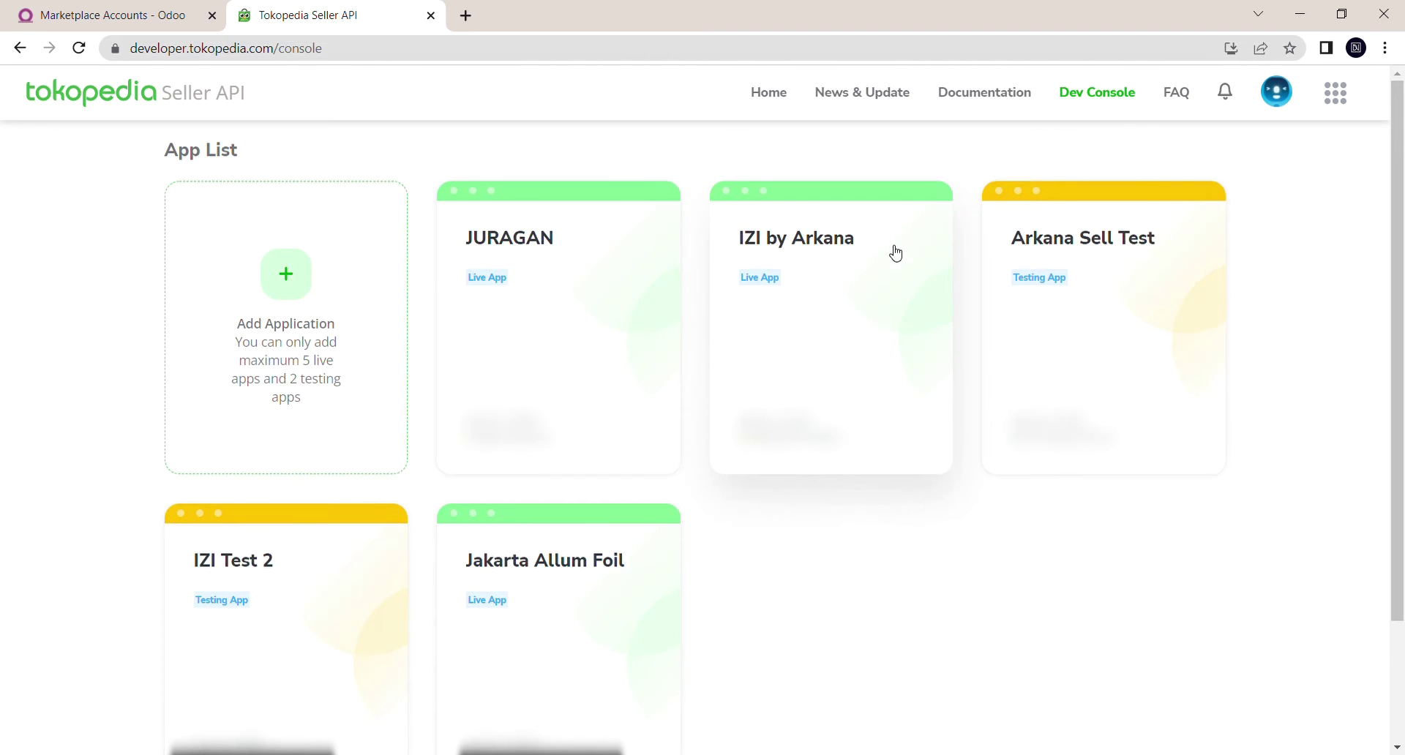
- Paste the DENIES ID shop domain into IZI by Arkana's Shop Management and apply it
{"action": "left_click", "coordinate": [853, 358]}
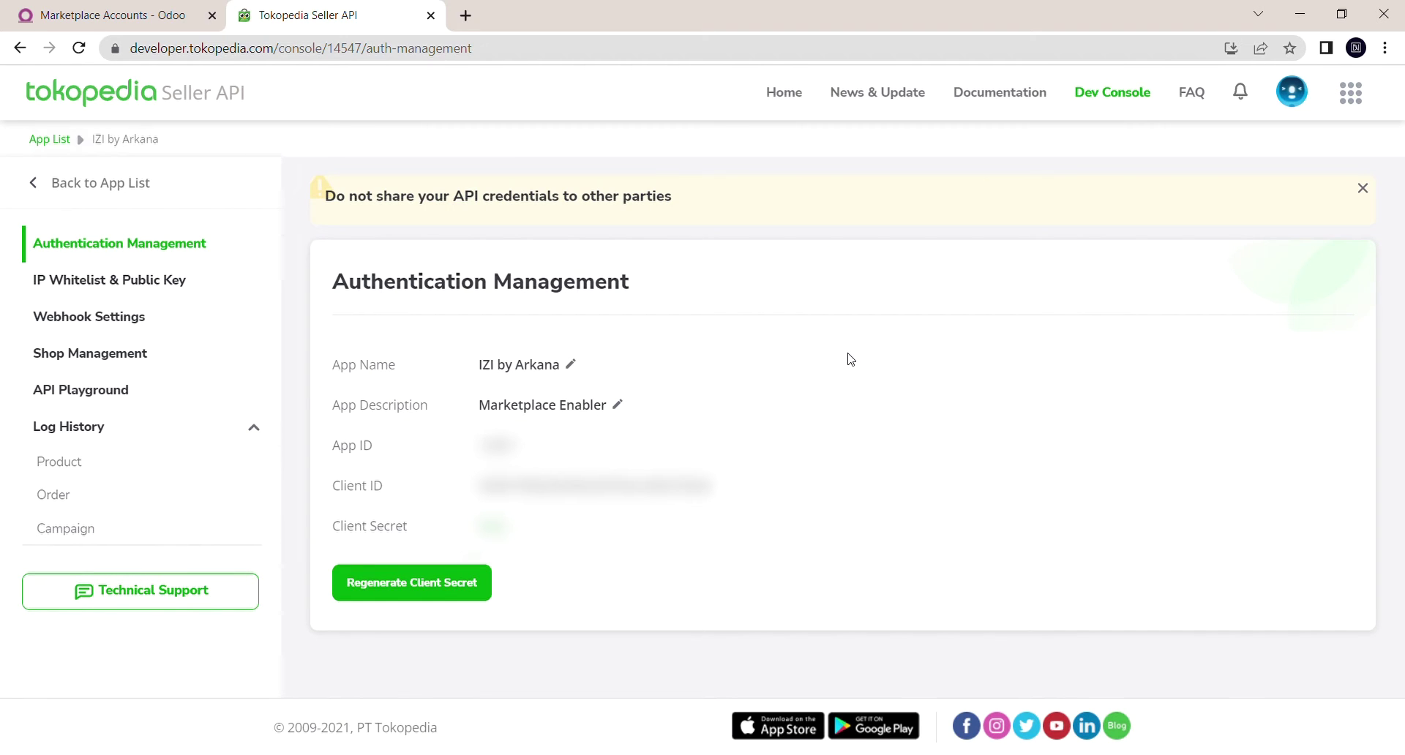
{"action": "left_click", "coordinate": [154, 355]}
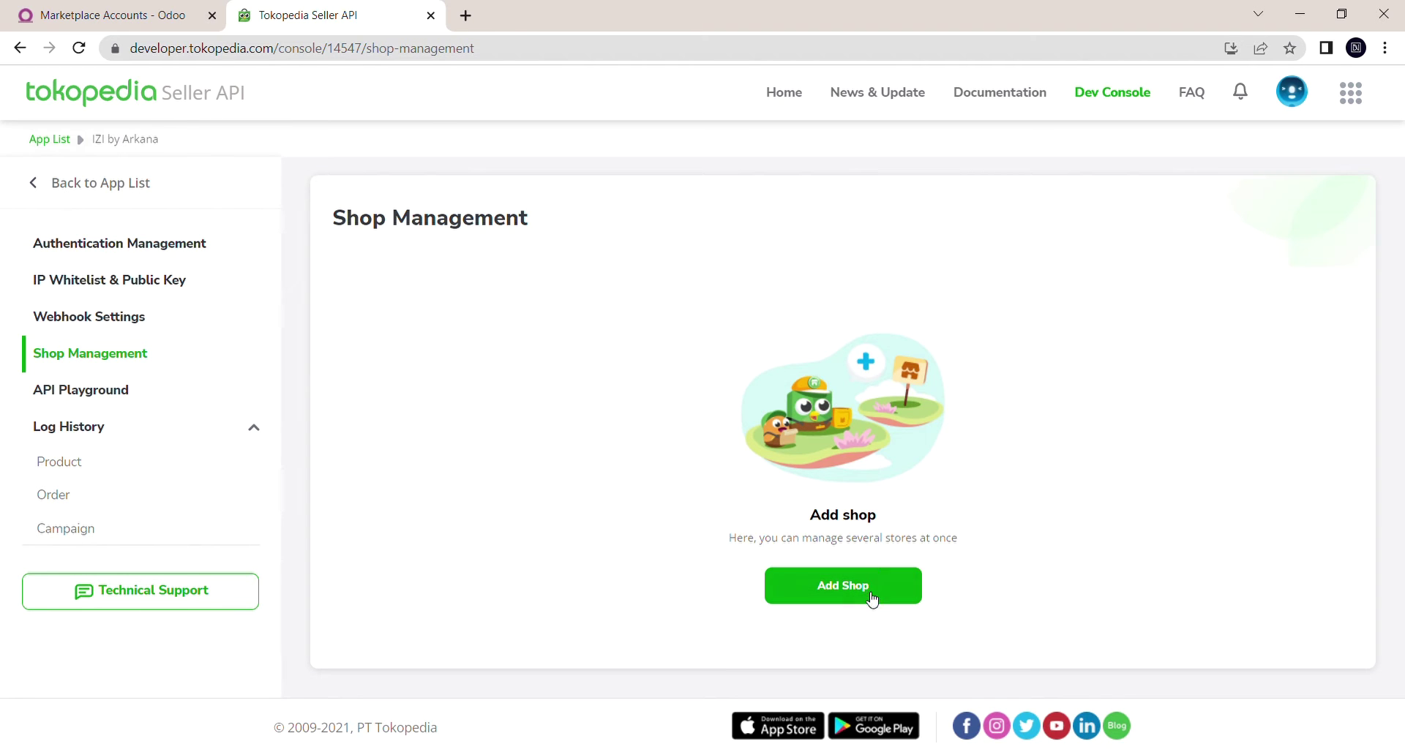
{"action": "left_click", "coordinate": [870, 603]}
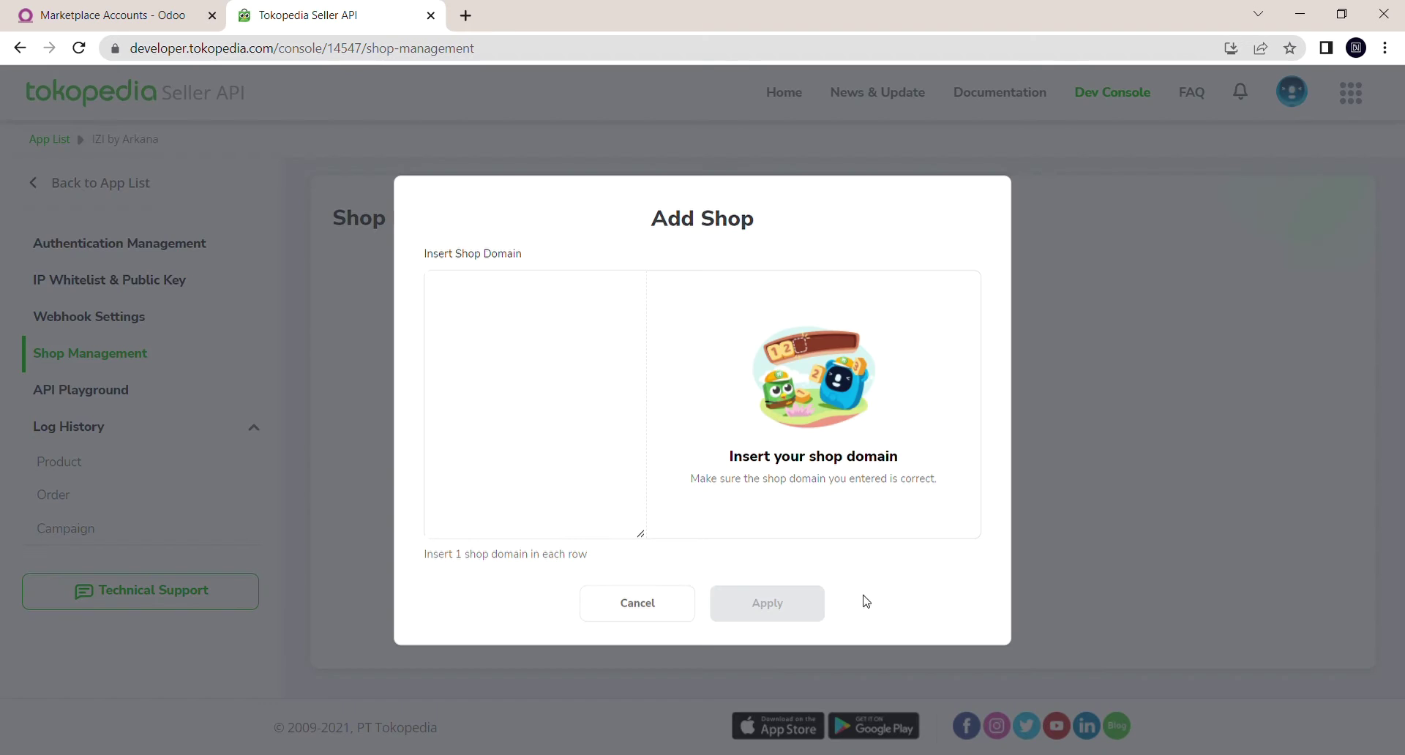
{"action": "left_click", "coordinate": [537, 345]}
{"action": "type", "text": "https://www.tokopedia.com/deniesid"}
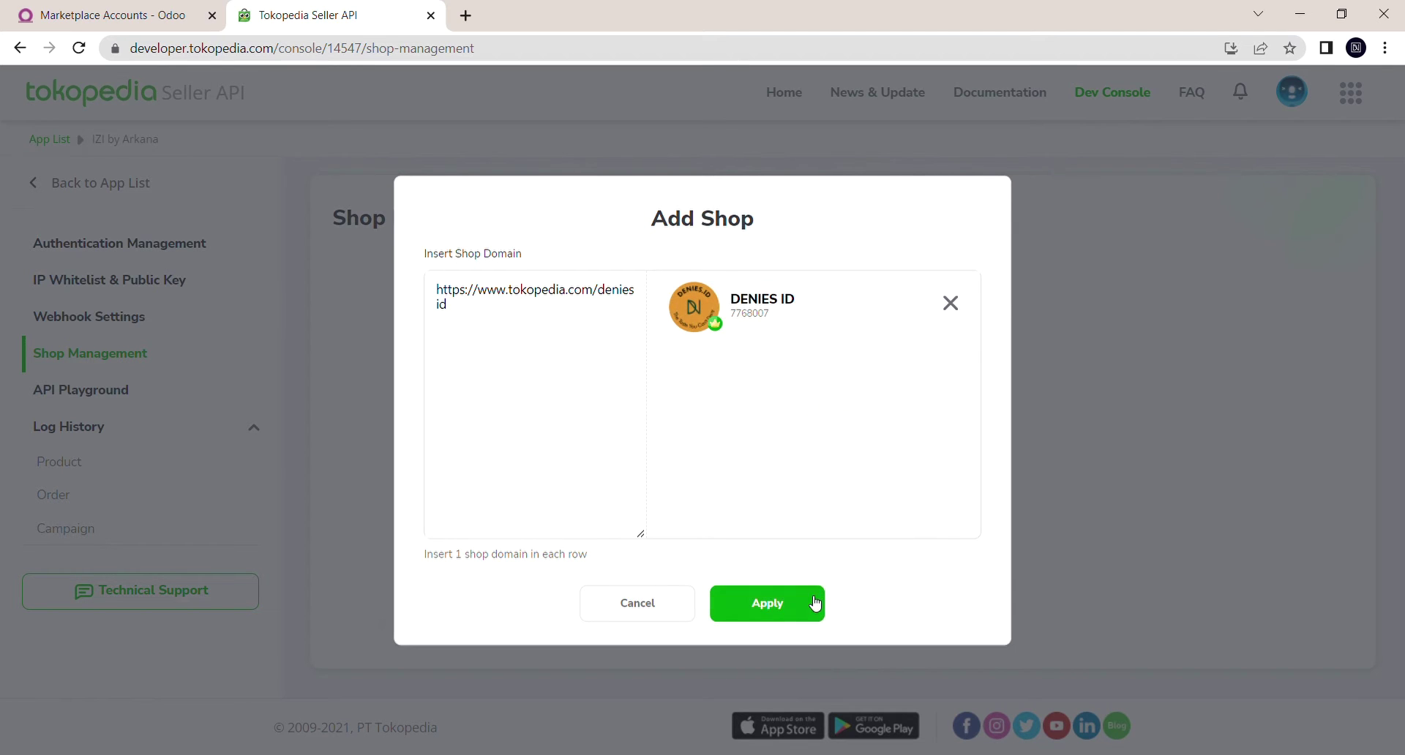
{"action": "left_click", "coordinate": [815, 603]}
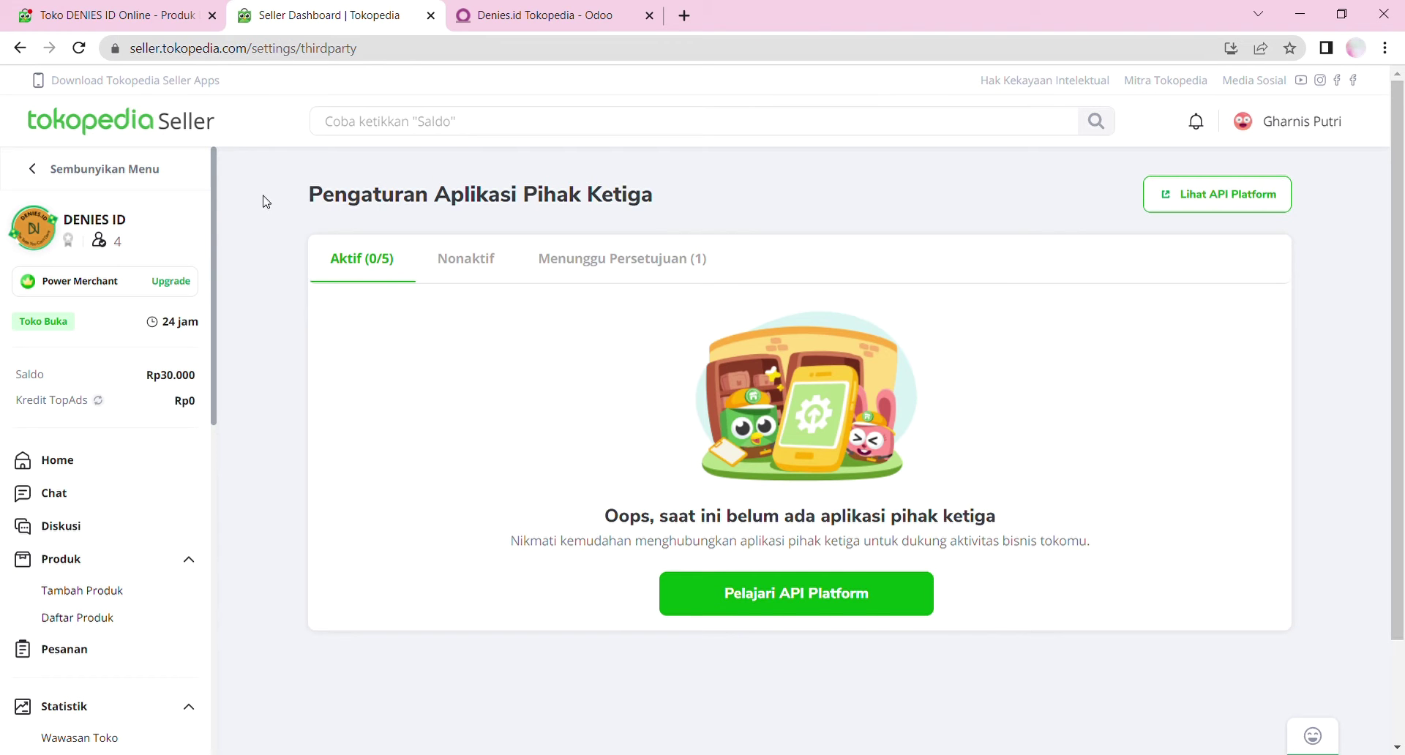
- Accept IZI by Arkana's pending access request for the DENIES ID shop
{"action": "left_click", "coordinate": [650, 277]}
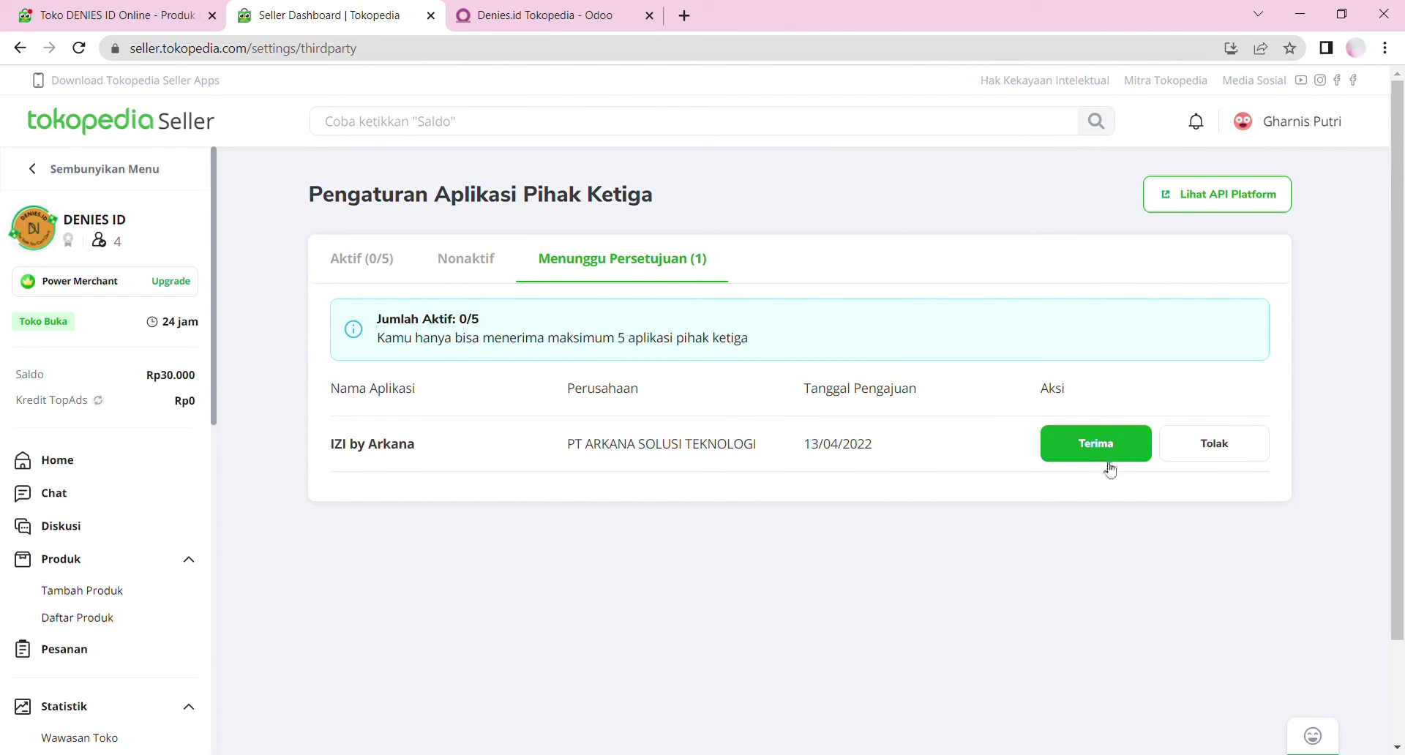
{"action": "left_click", "coordinate": [1102, 448]}
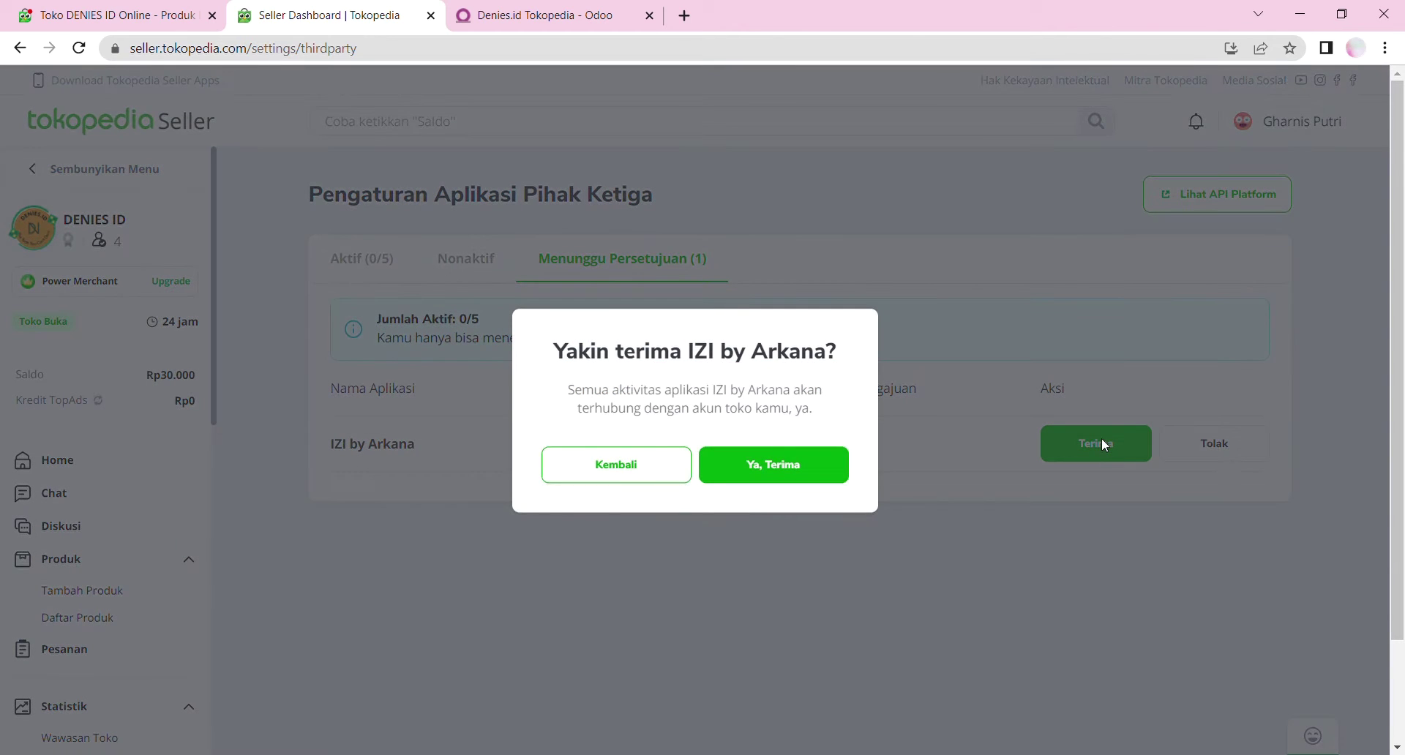
{"action": "left_click", "coordinate": [814, 477]}
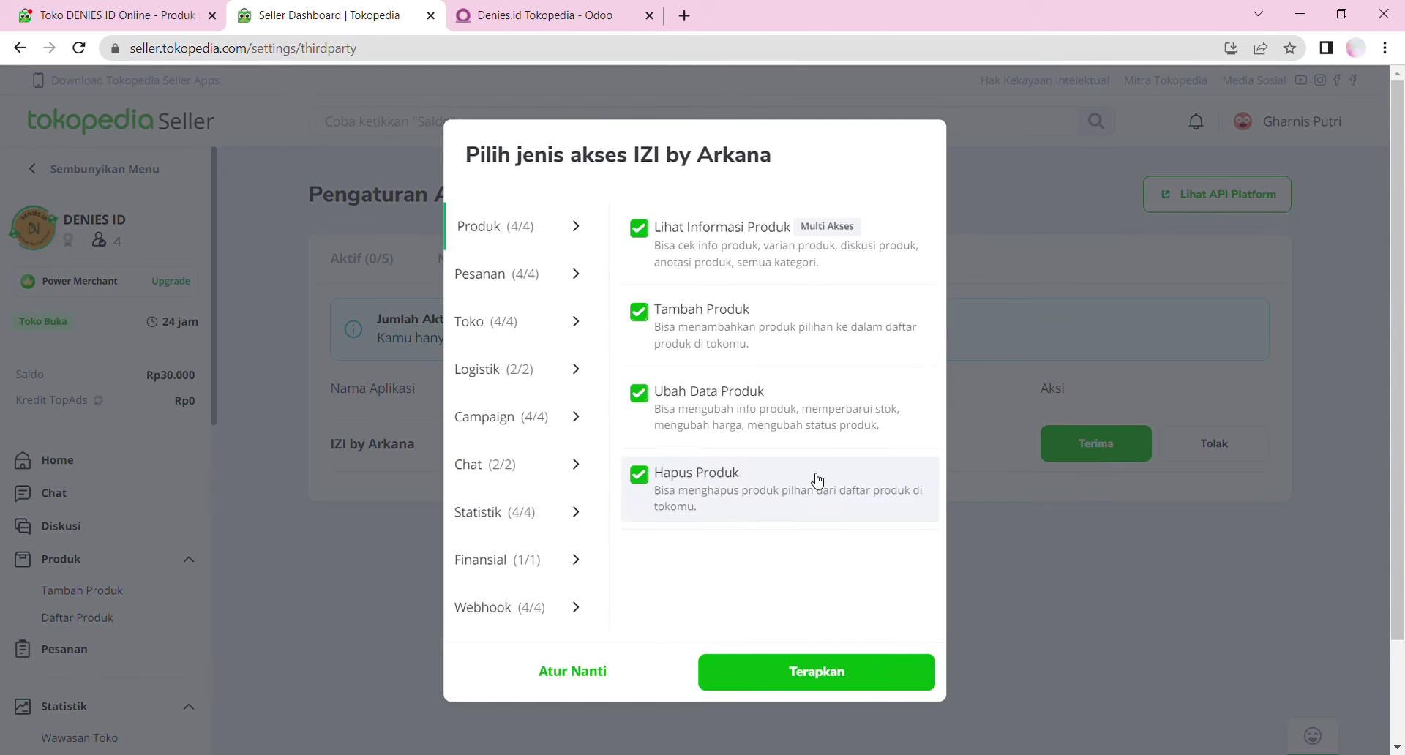
- Review the Pesanan, Toko, Logistik, Campaign, Chat, Statistik, Finansial and Webhook permissions, then apply them
{"action": "left_click", "coordinate": [522, 291]}
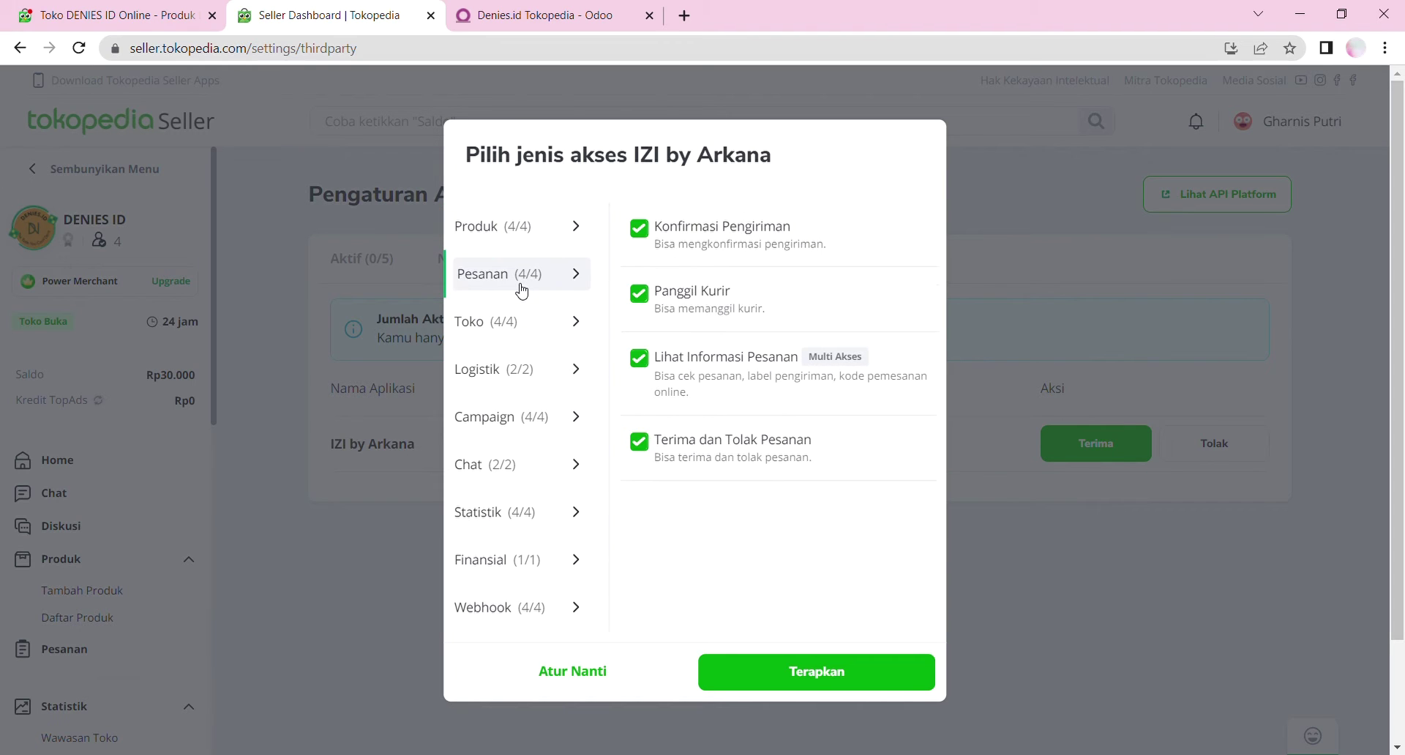
{"action": "left_click", "coordinate": [522, 321]}
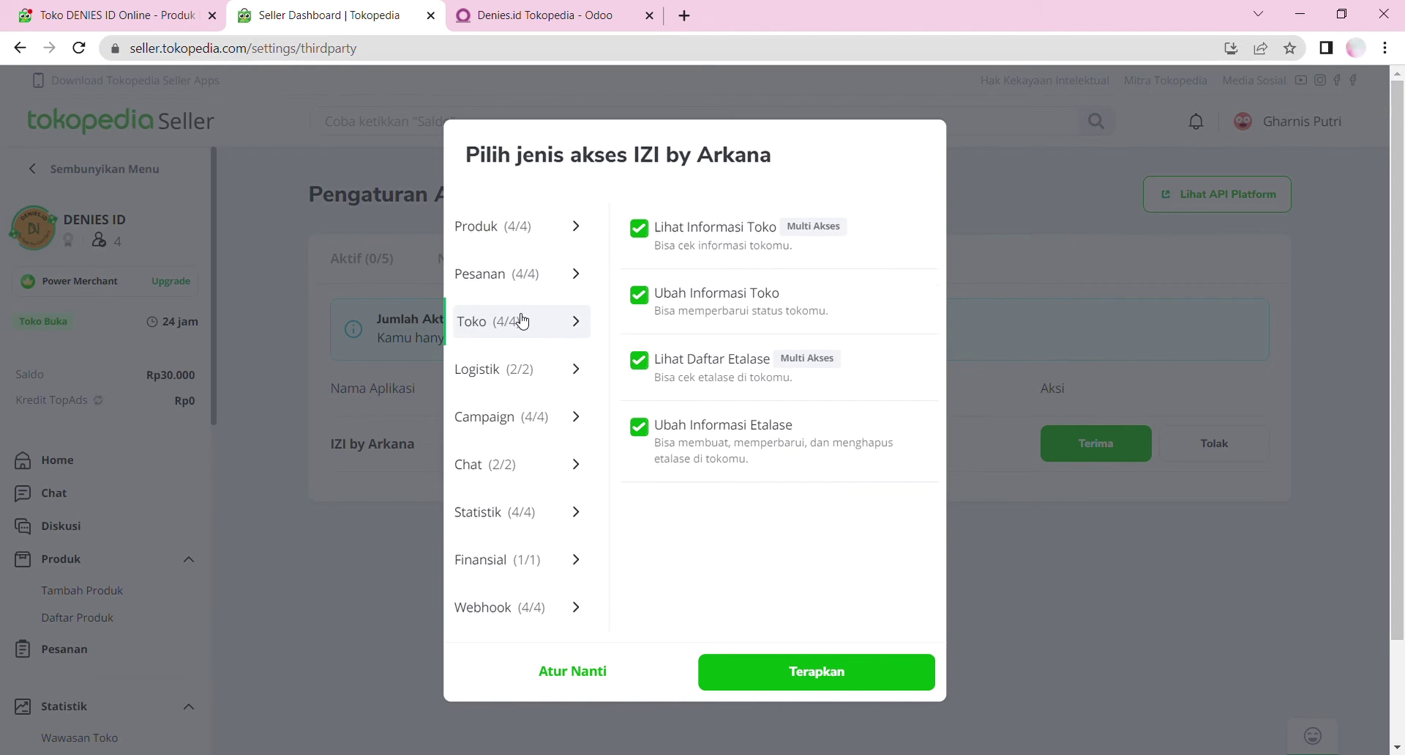
{"action": "left_click", "coordinate": [518, 369]}
{"action": "left_click", "coordinate": [514, 423]}
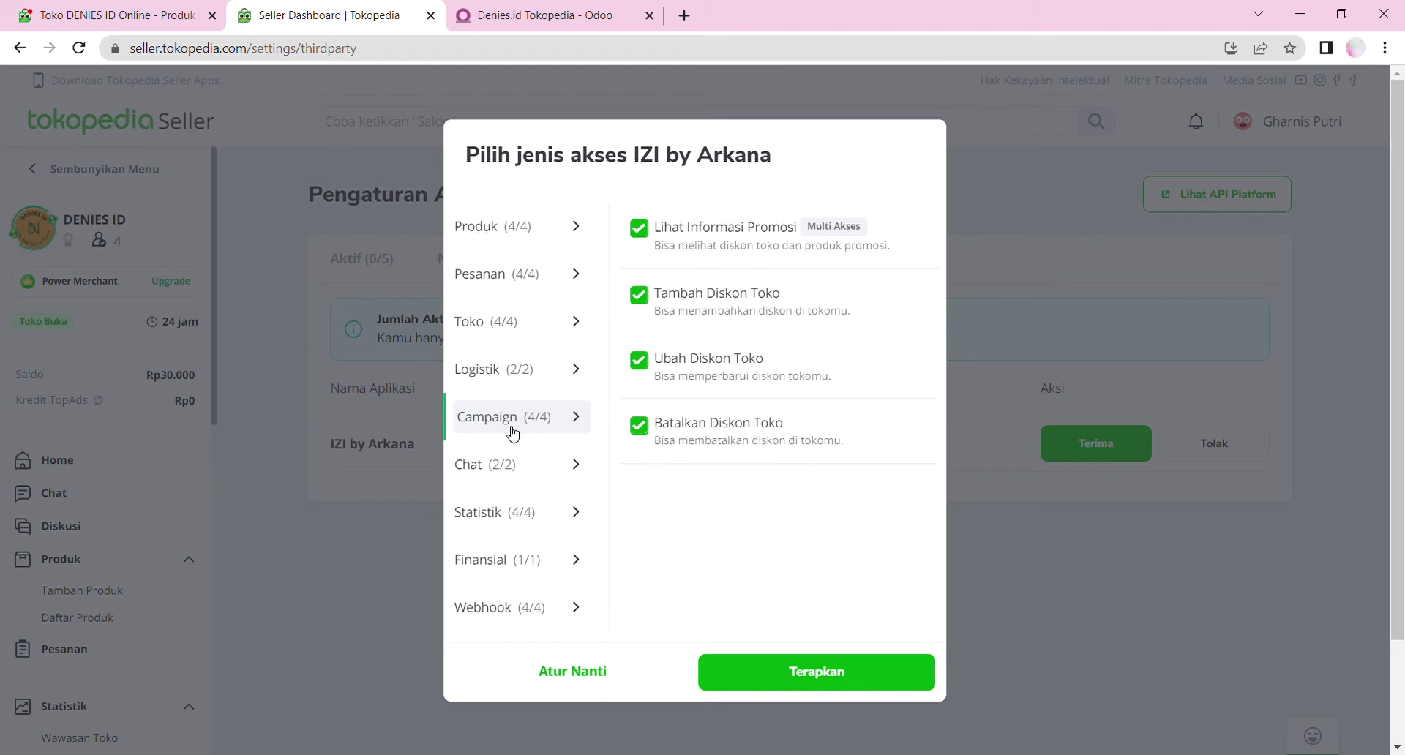
{"action": "left_click", "coordinate": [510, 476]}
{"action": "left_click", "coordinate": [511, 529]}
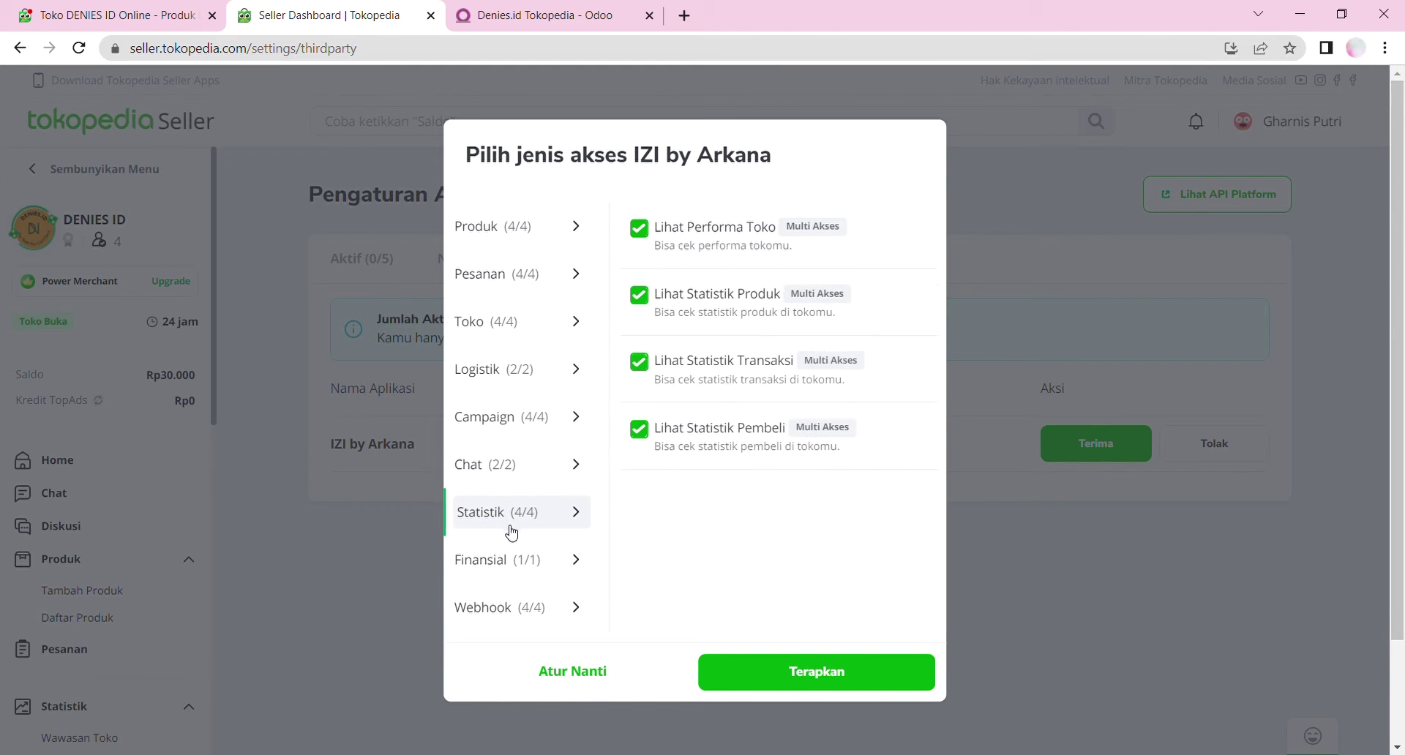
{"action": "left_click", "coordinate": [515, 571]}
{"action": "left_click", "coordinate": [517, 615]}
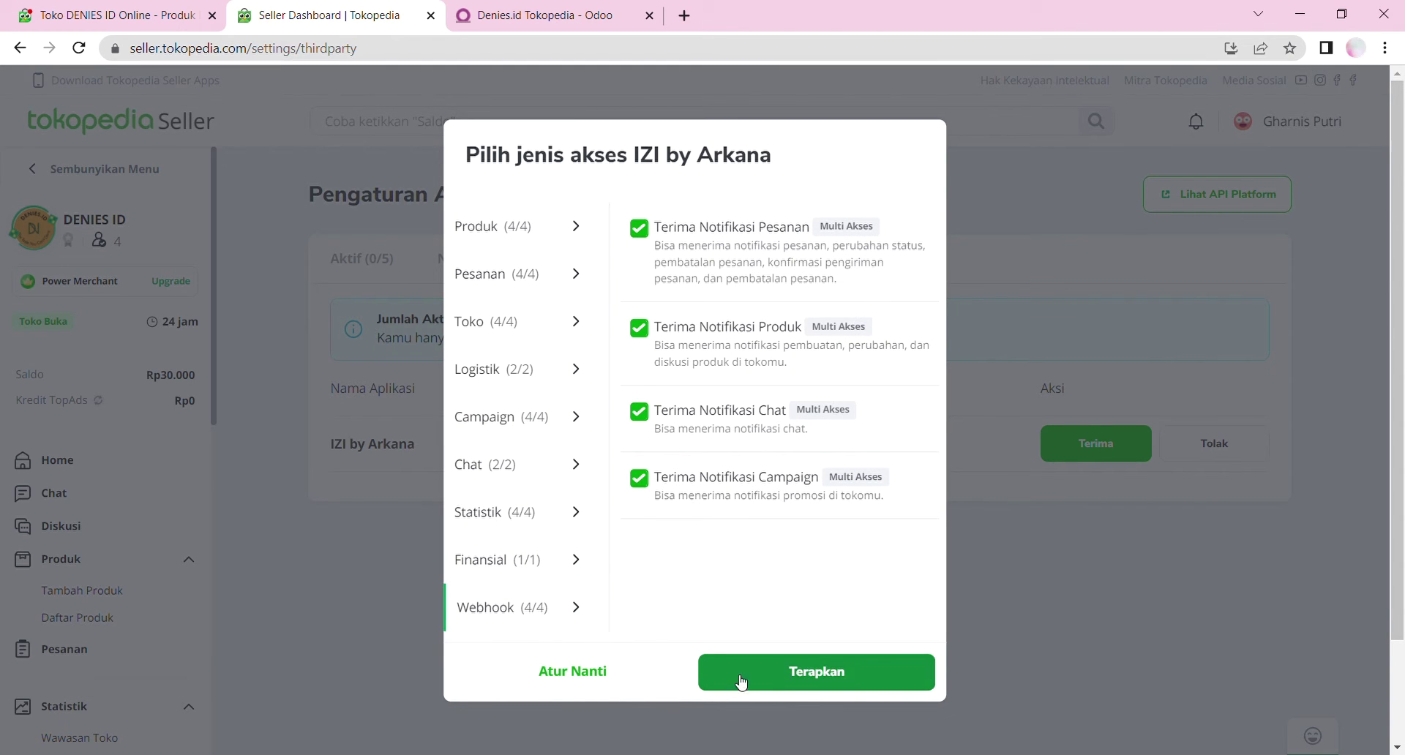
{"action": "left_click", "coordinate": [781, 691]}
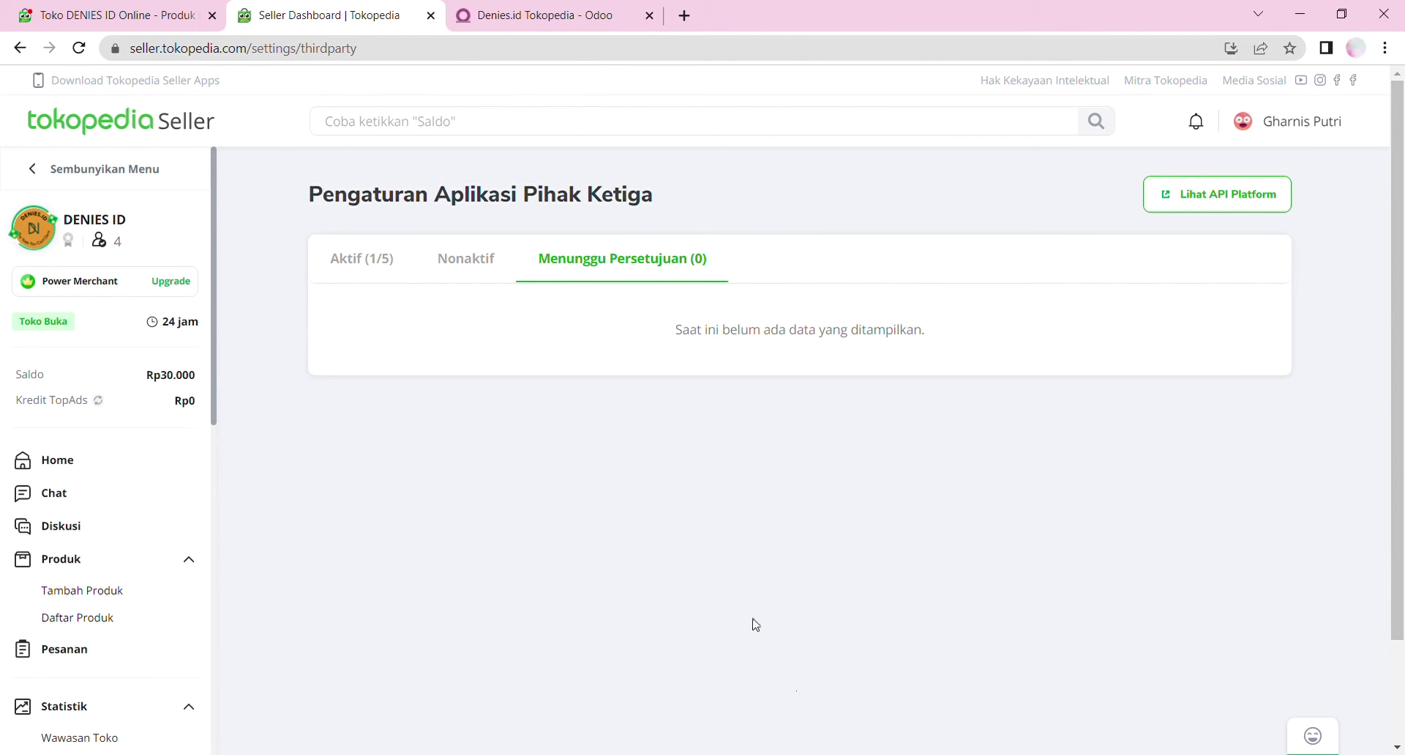
{"action": "left_click", "coordinate": [365, 270]}
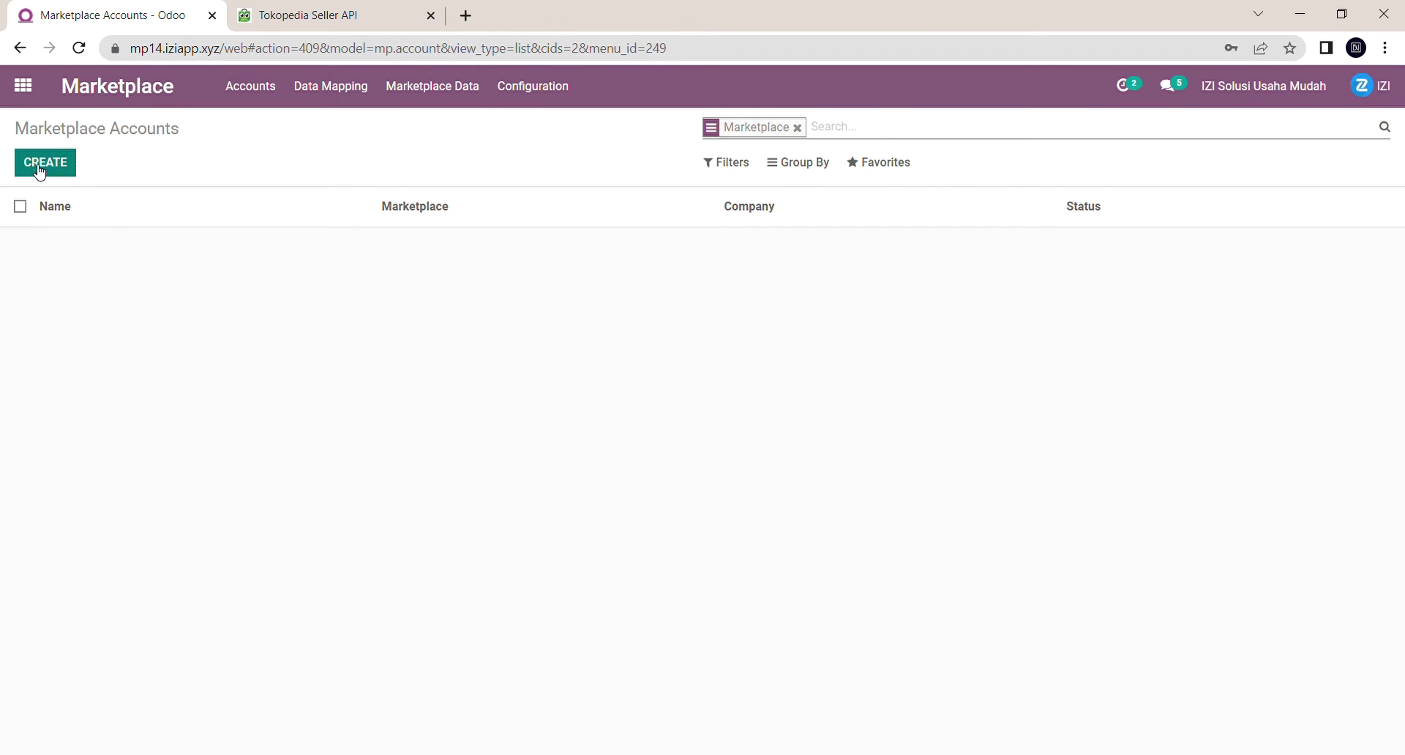
{"action": "left_click", "coordinate": [41, 167]}
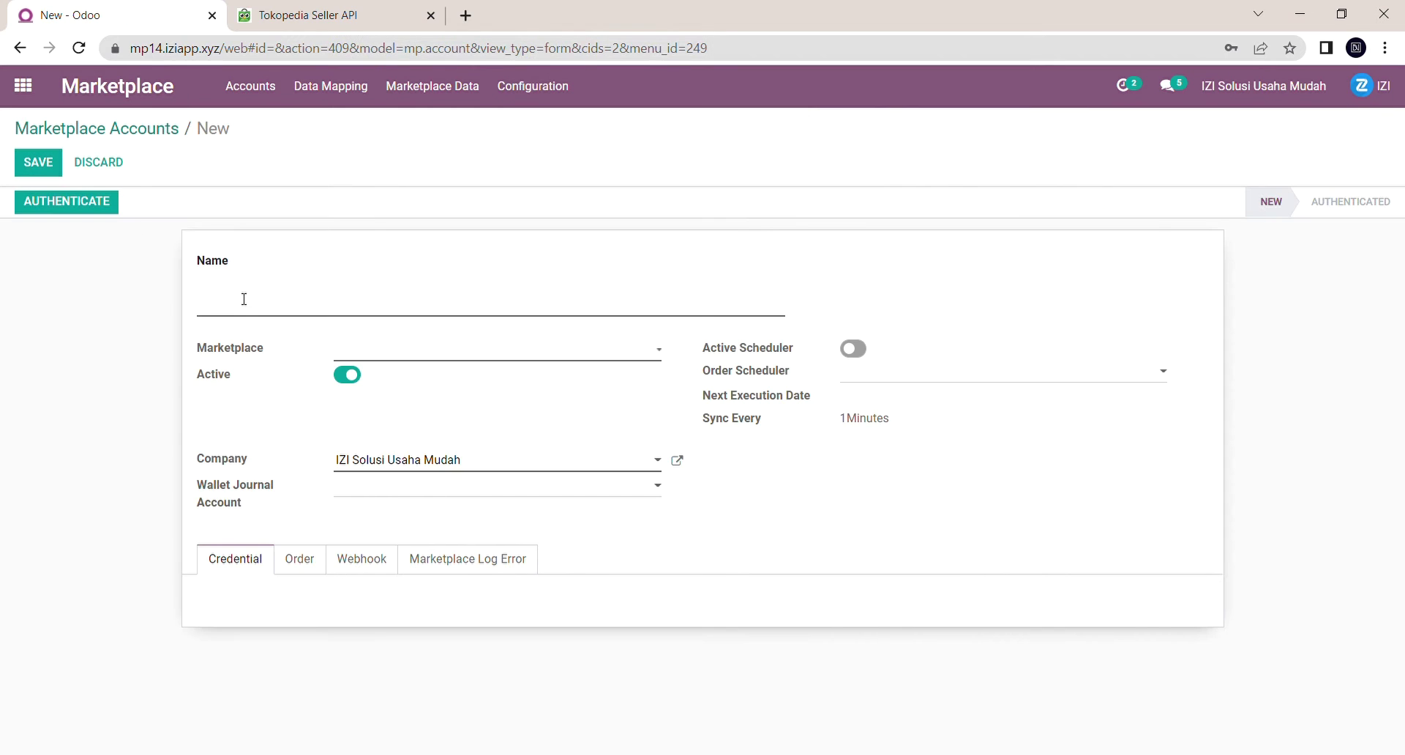
- Name the new marketplace account 'Denies.id Tokopedia'
{"action": "type", "text": "Denies.id Tokopedia"}
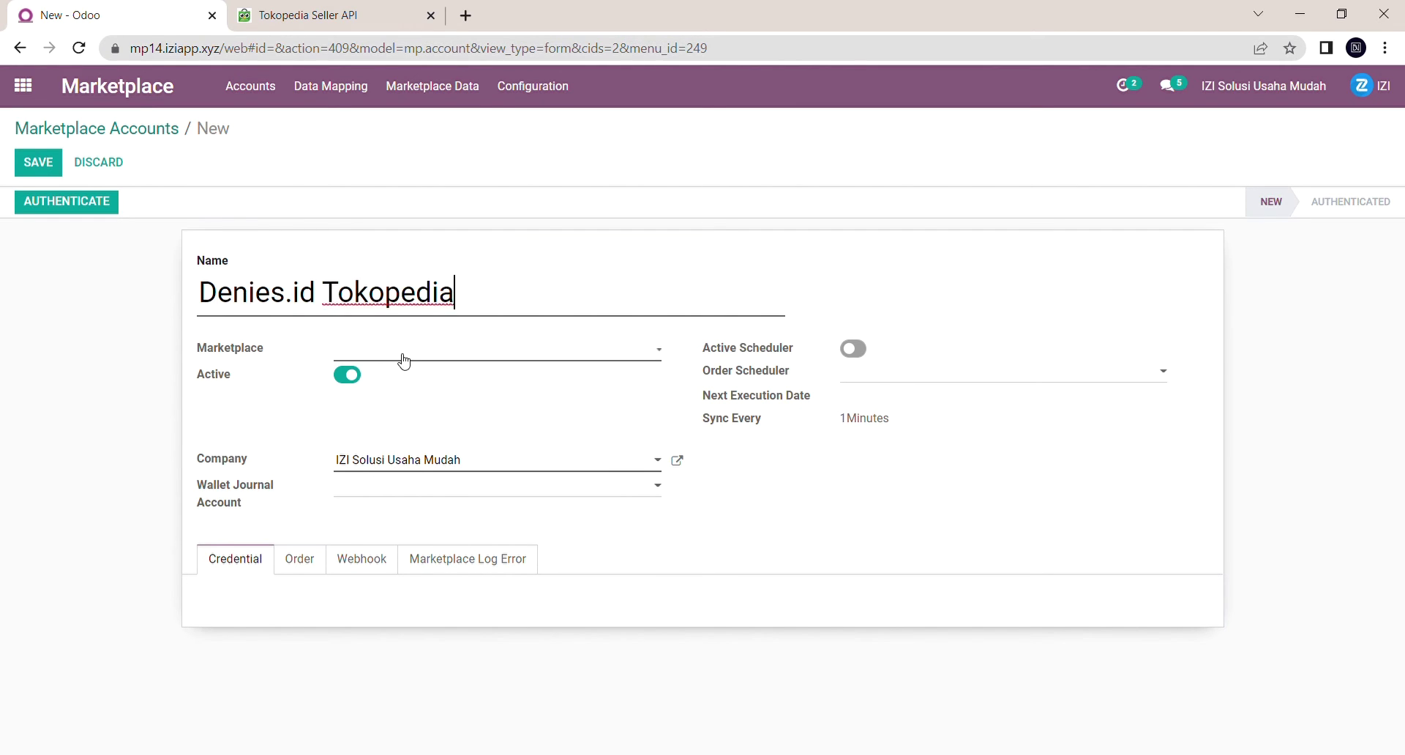
{"action": "left_click", "coordinate": [402, 389]}
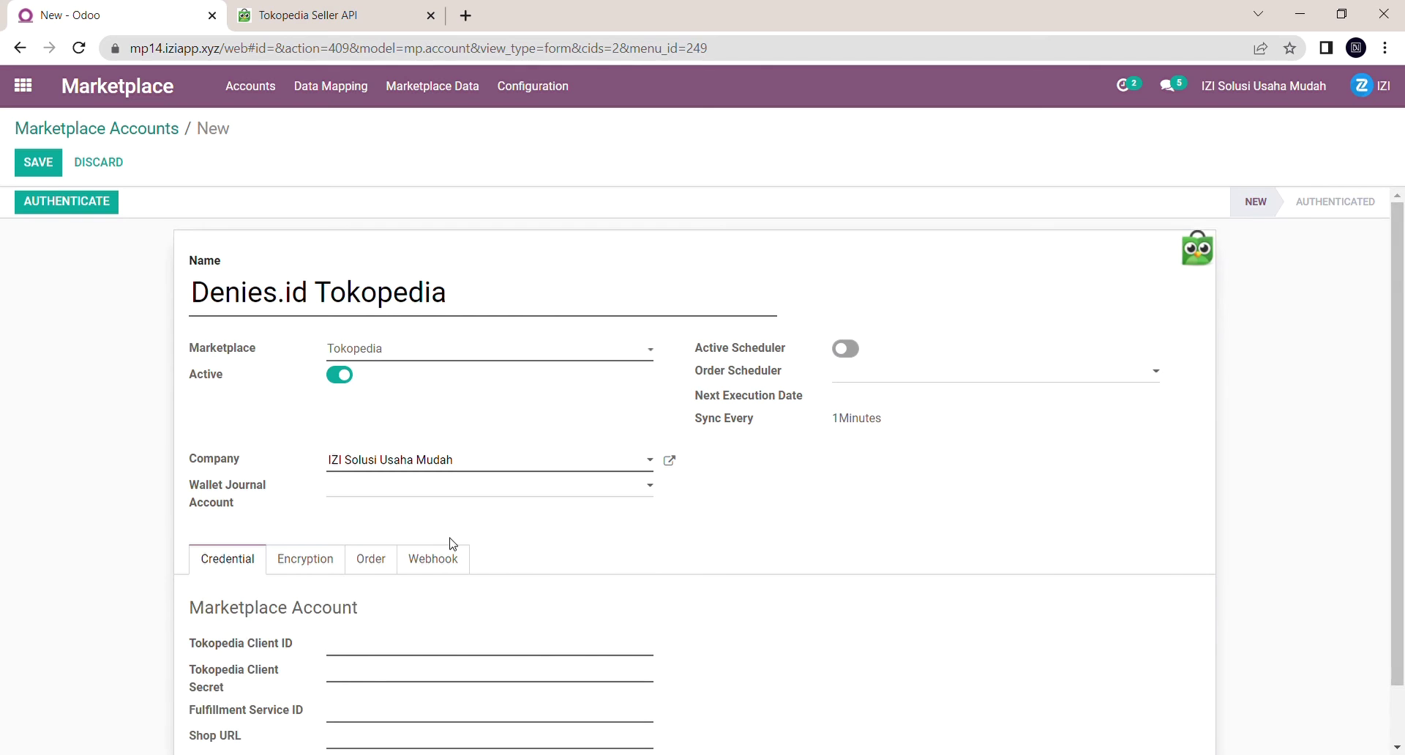
{"action": "scroll", "coordinate": [450, 546], "scroll_direction": "down", "scroll_amount": 1}
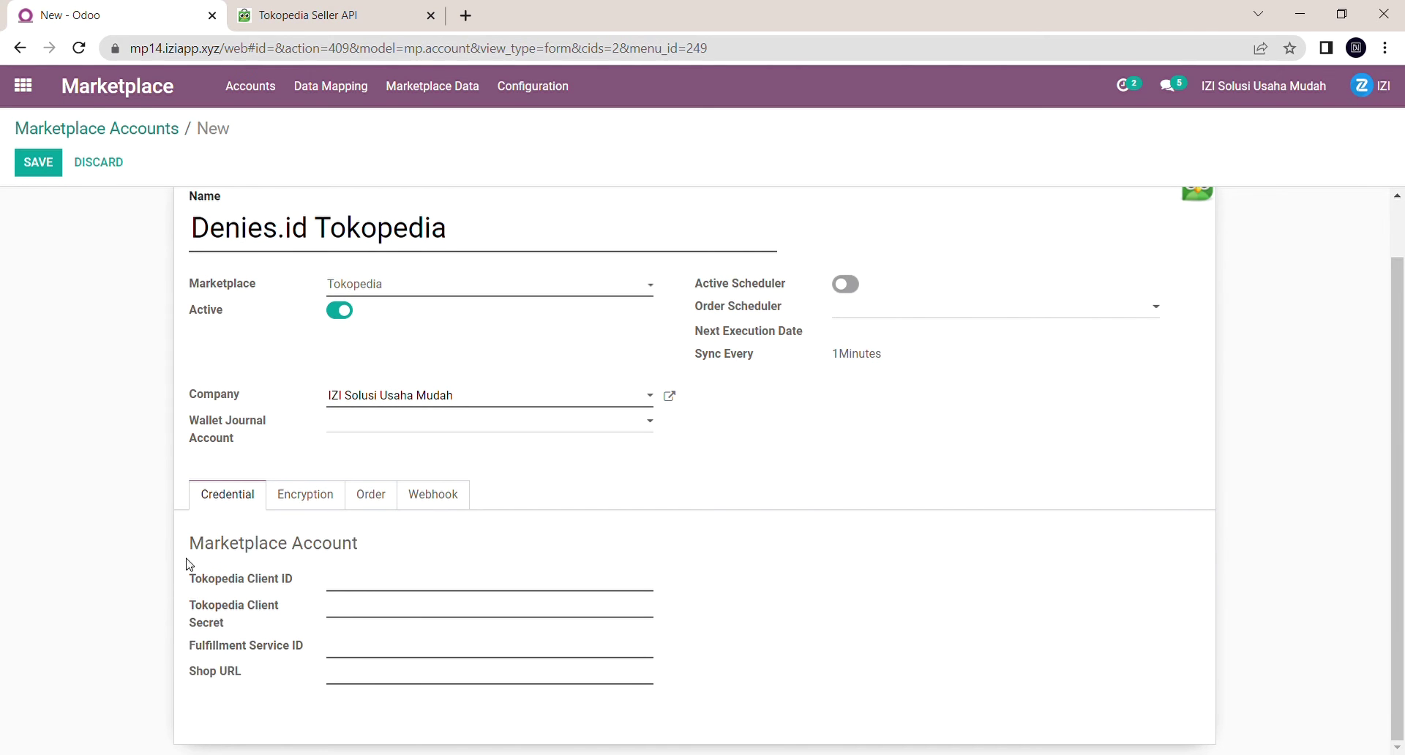
- Copy the Tokopedia app's Client ID and Client Secret into the Odoo Credential fields
{"action": "left_click", "coordinate": [287, 22]}
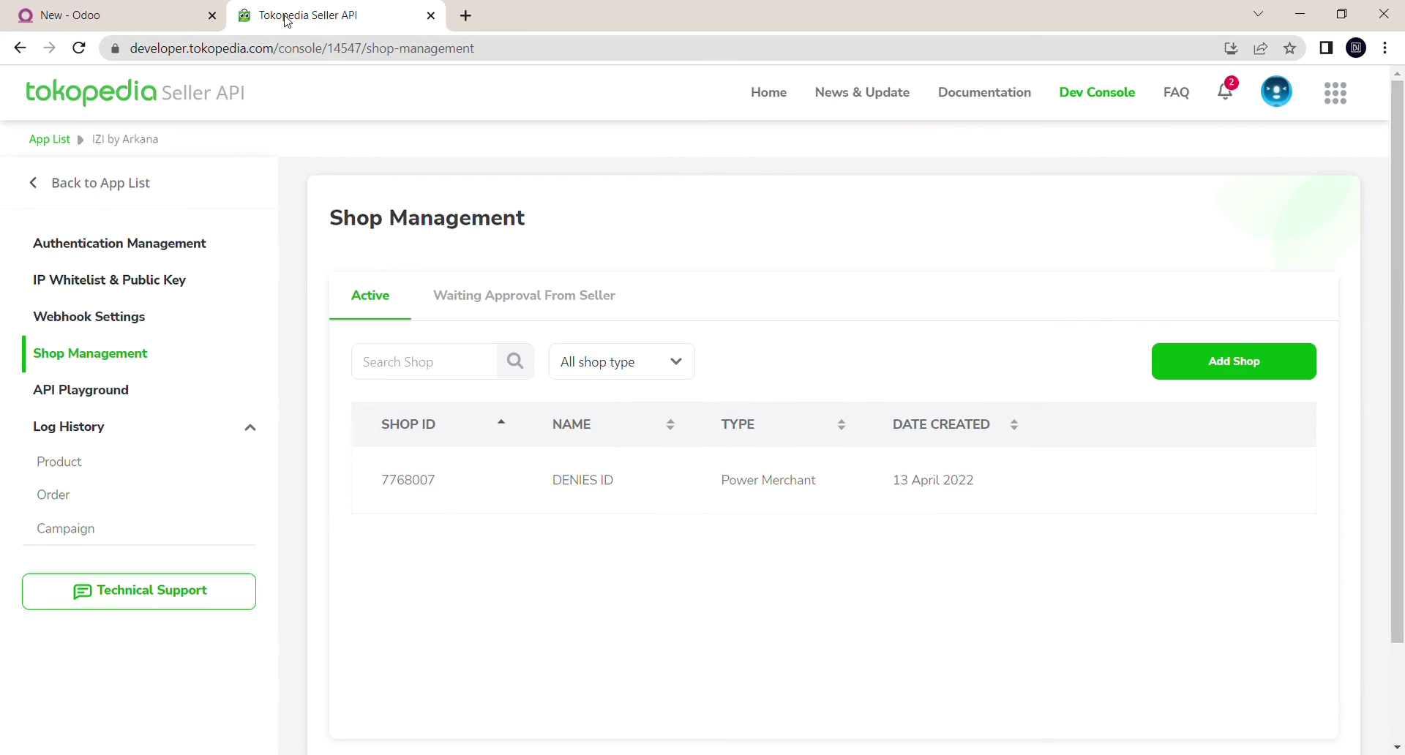
{"action": "left_click", "coordinate": [158, 244]}
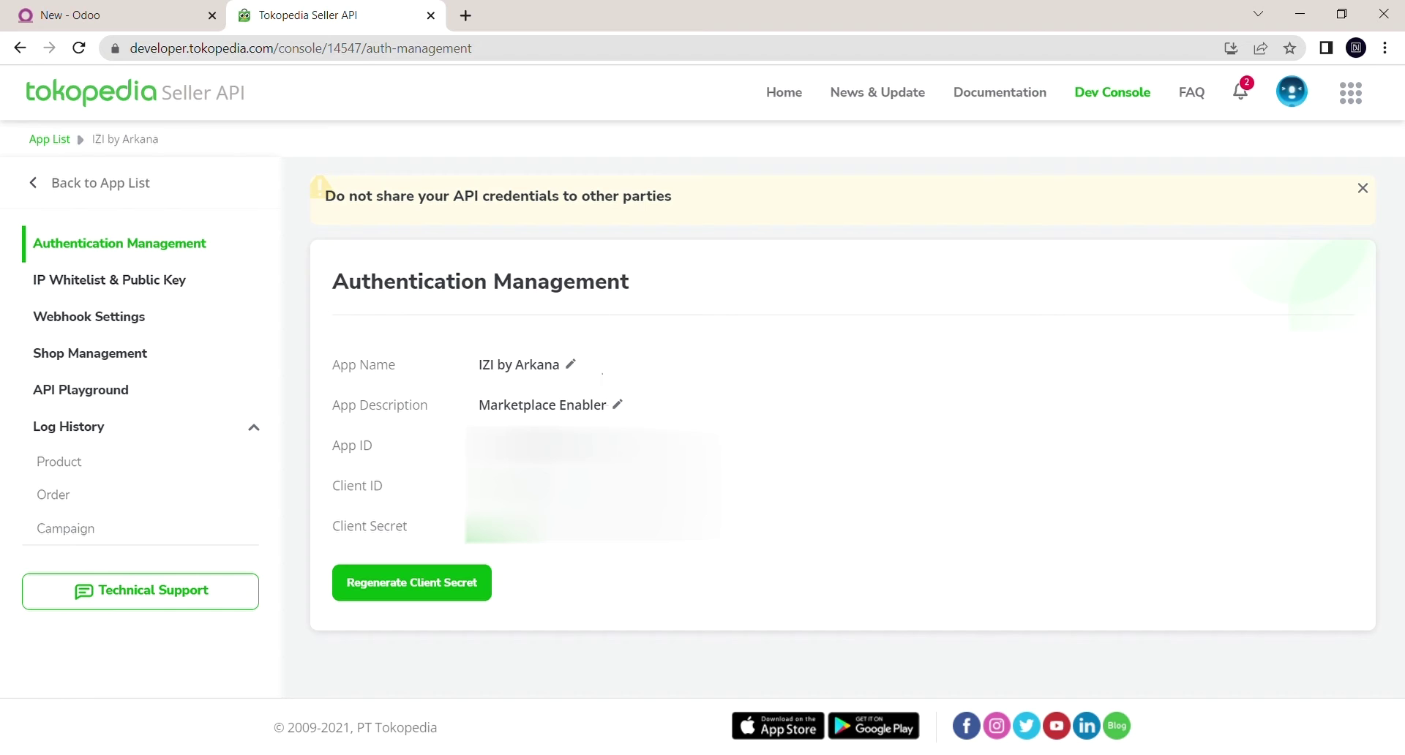
{"action": "left_click", "coordinate": [118, 16]}
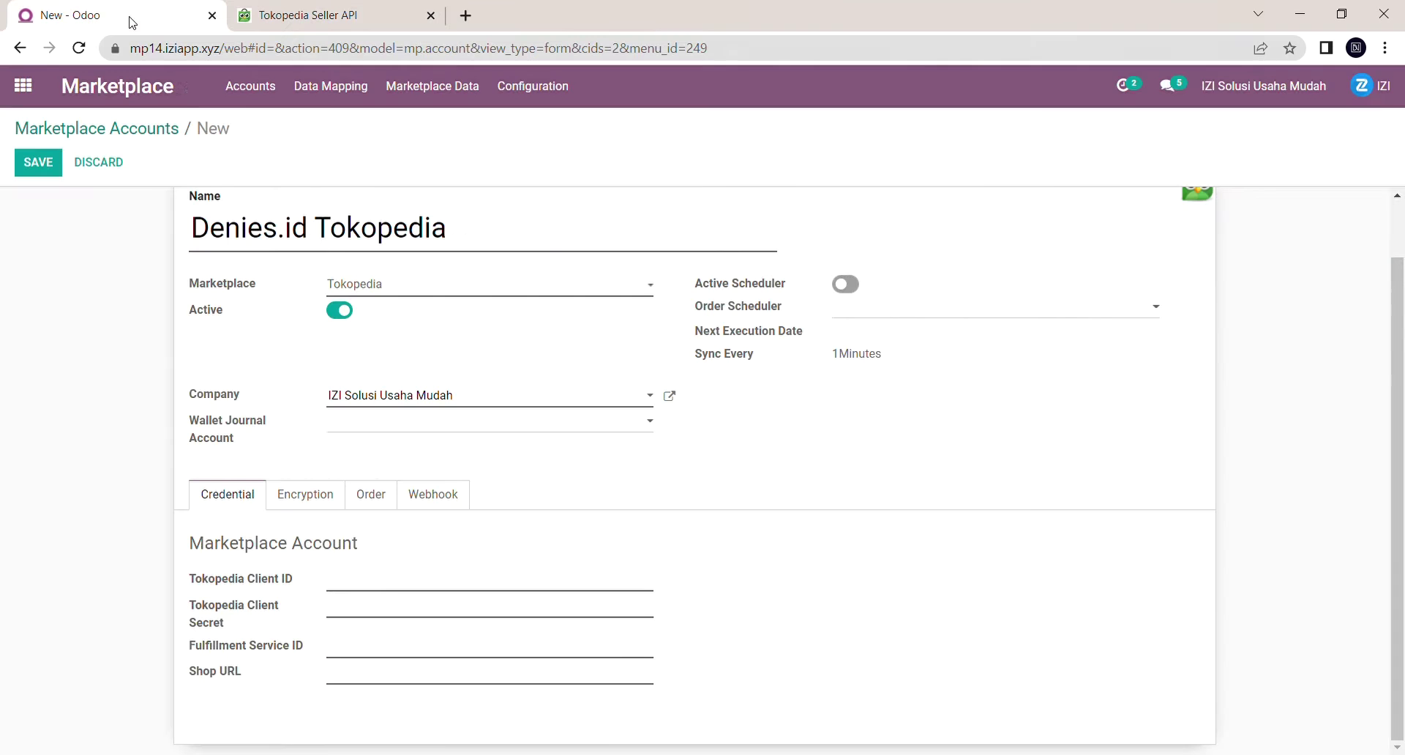
{"action": "key", "text": "ctrl+v"}
{"action": "left_click", "coordinate": [333, 15]}
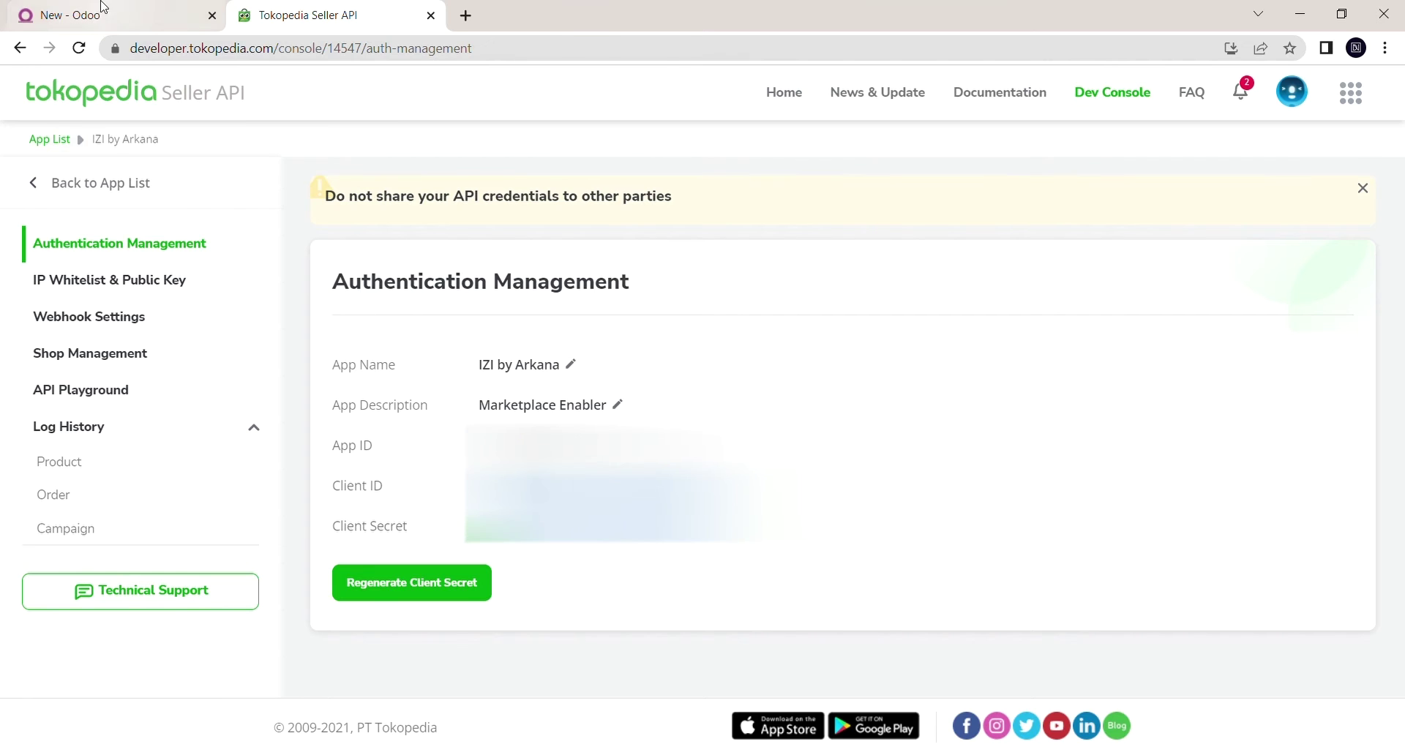
{"action": "left_click", "coordinate": [117, 15]}
{"action": "left_click", "coordinate": [363, 610]}
{"action": "key", "text": "ctrl+v"}
{"action": "left_click", "coordinate": [333, 15]}
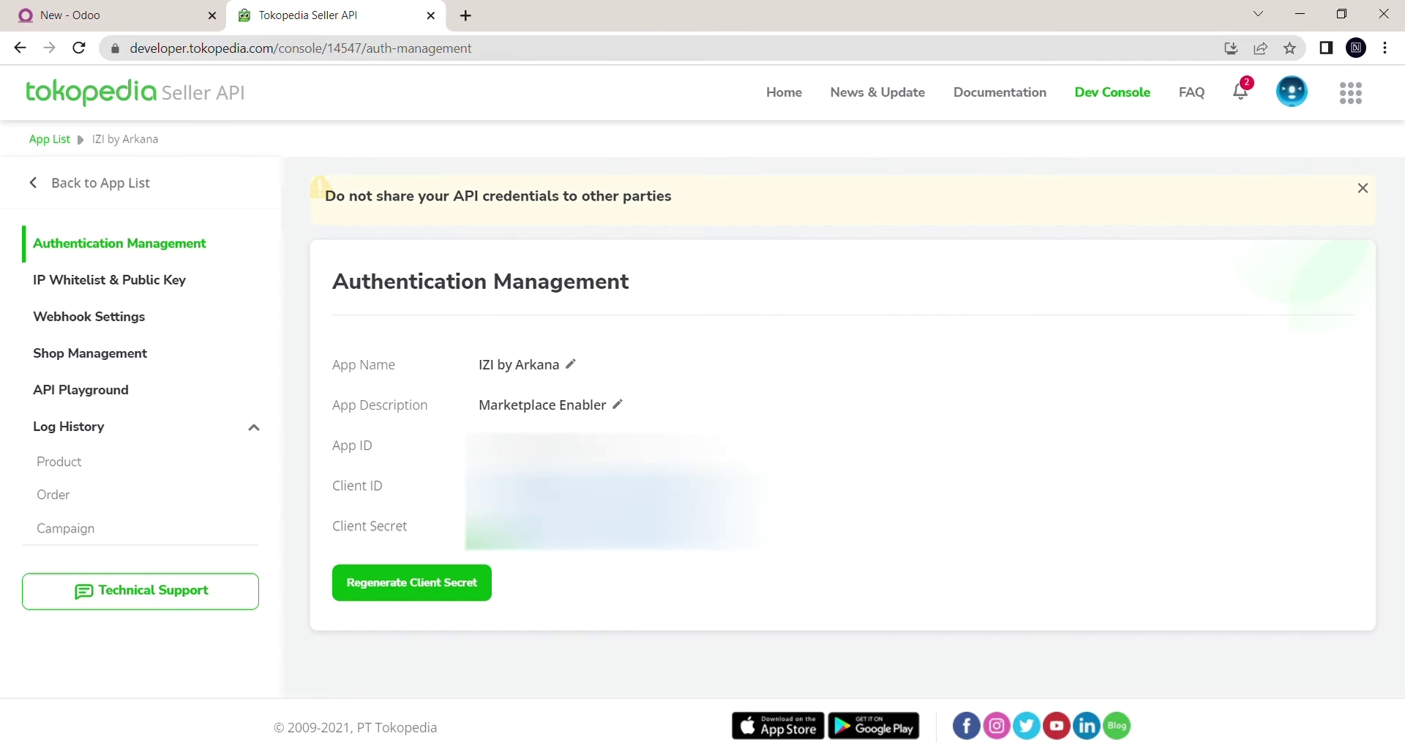
{"action": "left_click", "coordinate": [123, 17]}
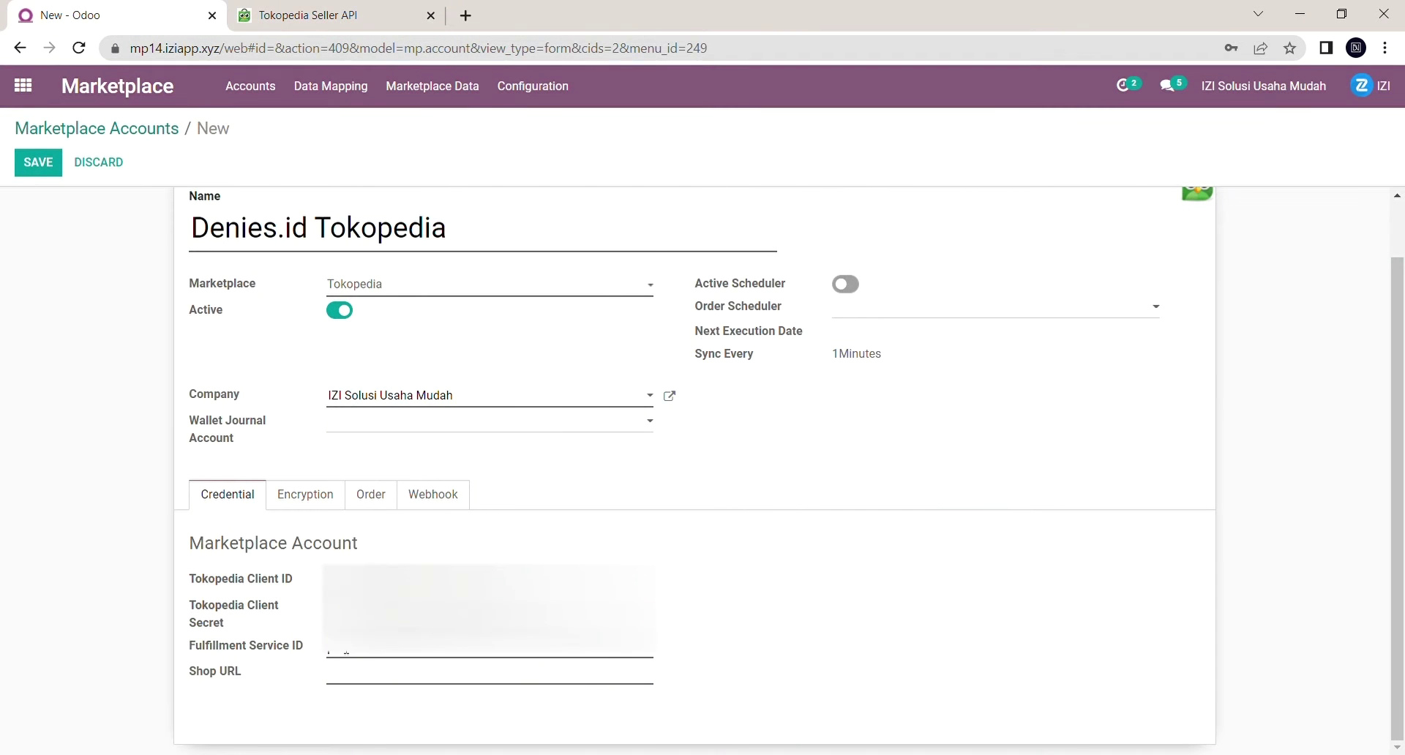
{"action": "left_click", "coordinate": [342, 670]}
{"action": "type", "text": "https://www.tokopedia.com/deniesid"}
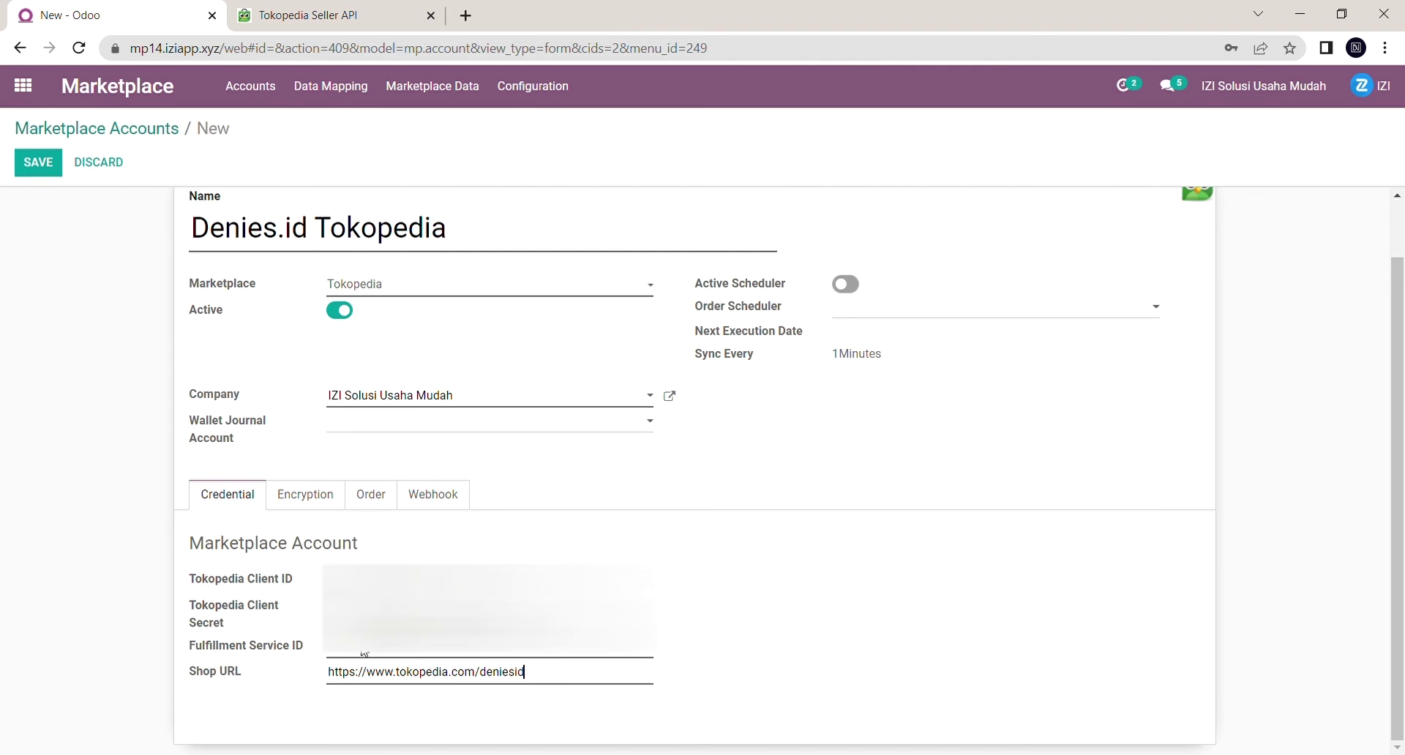
{"action": "scroll", "coordinate": [51, 201], "scroll_direction": "up", "scroll_amount": 1}
- Save and authenticate Denies.id Tokopedia, then register its RSA public key with Tokopedia
{"action": "left_click", "coordinate": [48, 204]}
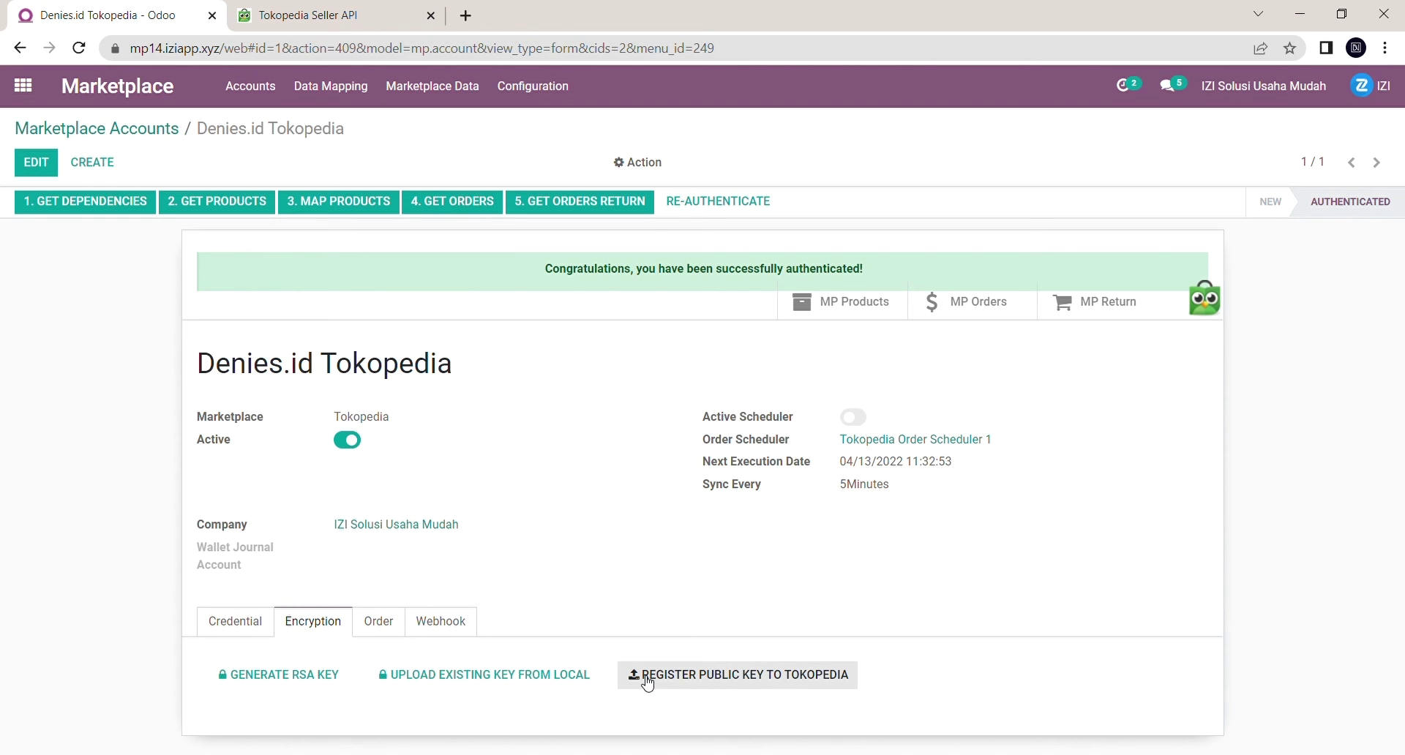
{"action": "left_click", "coordinate": [648, 682]}
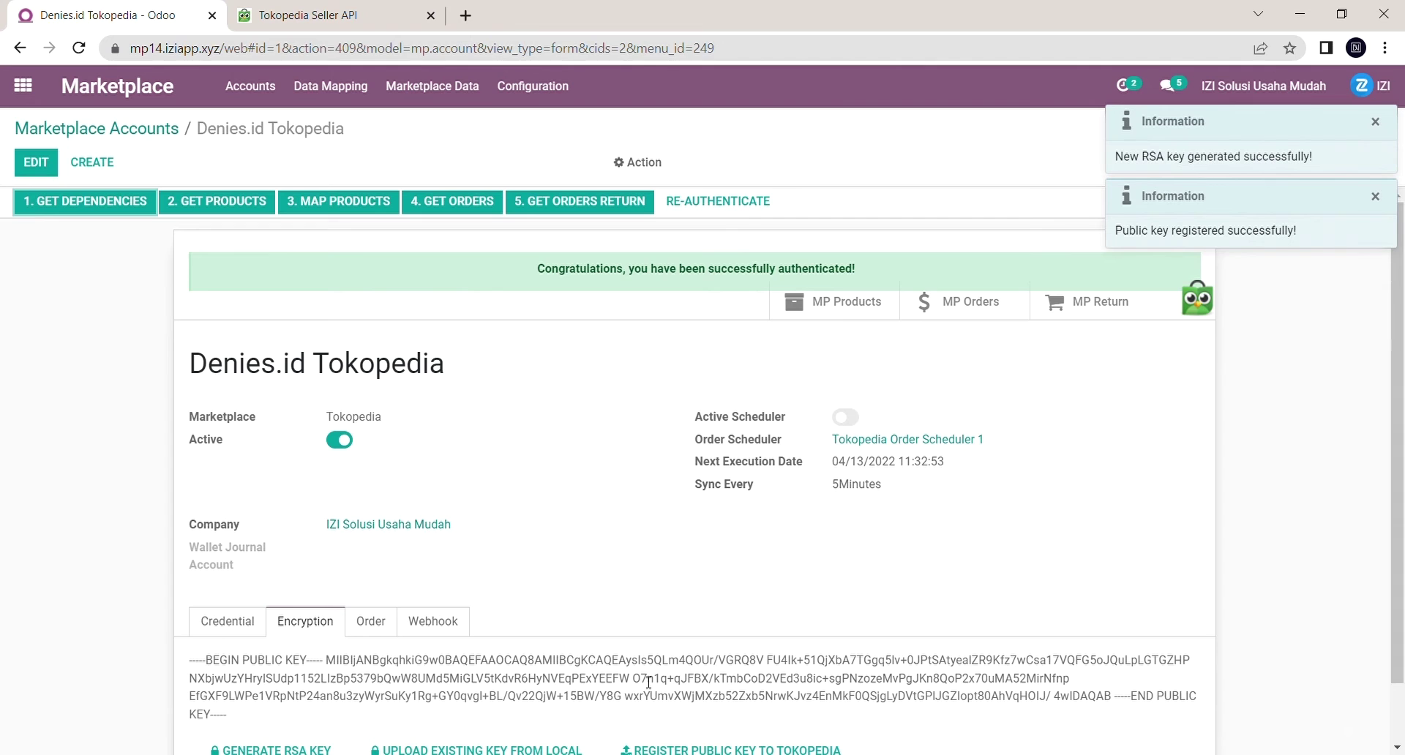
{"action": "scroll", "coordinate": [649, 682], "scroll_direction": "down", "scroll_amount": 1}
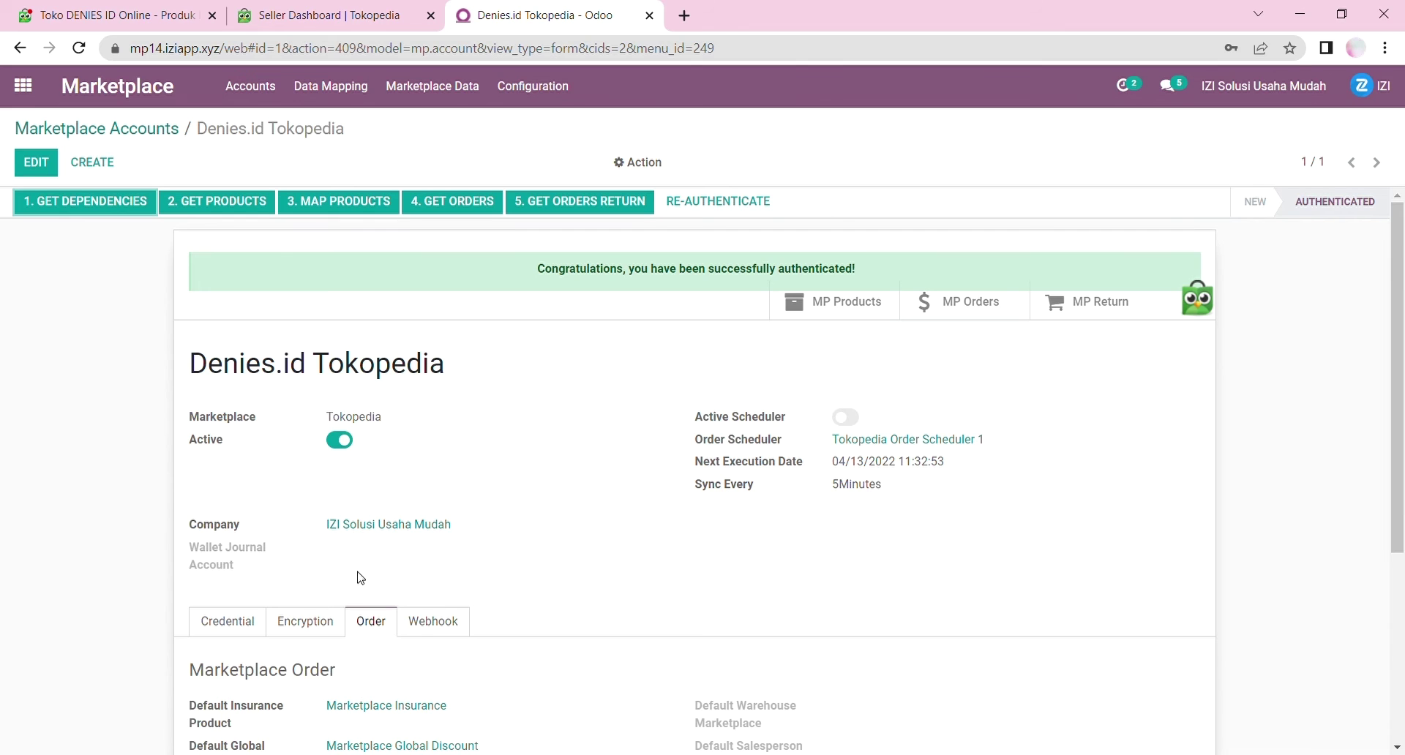
- On the Order tab, choose warehouse IZI Solusi Usaha Mudah, salesperson IZI and Public Pricelist (IDR)
{"action": "left_click", "coordinate": [47, 173]}
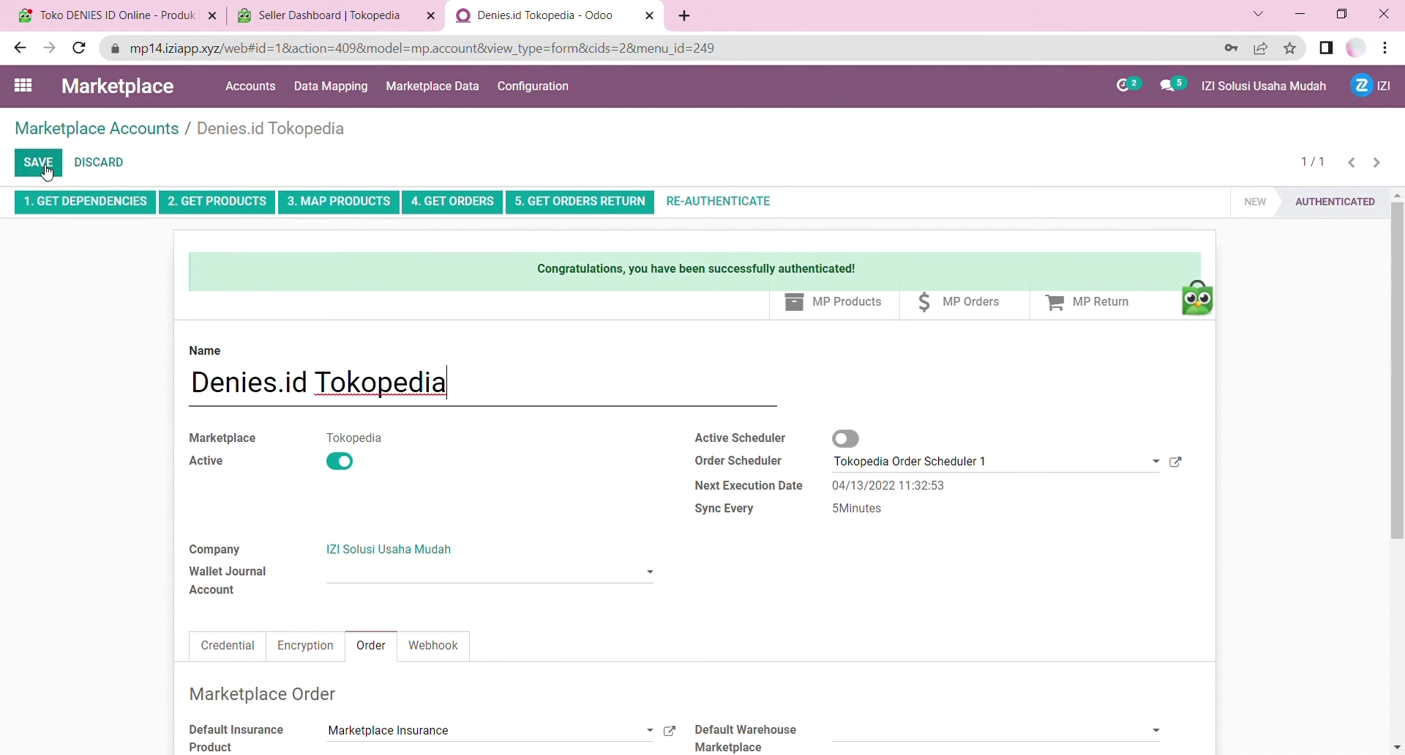
{"action": "scroll", "coordinate": [675, 495], "scroll_direction": "down", "scroll_amount": 1}
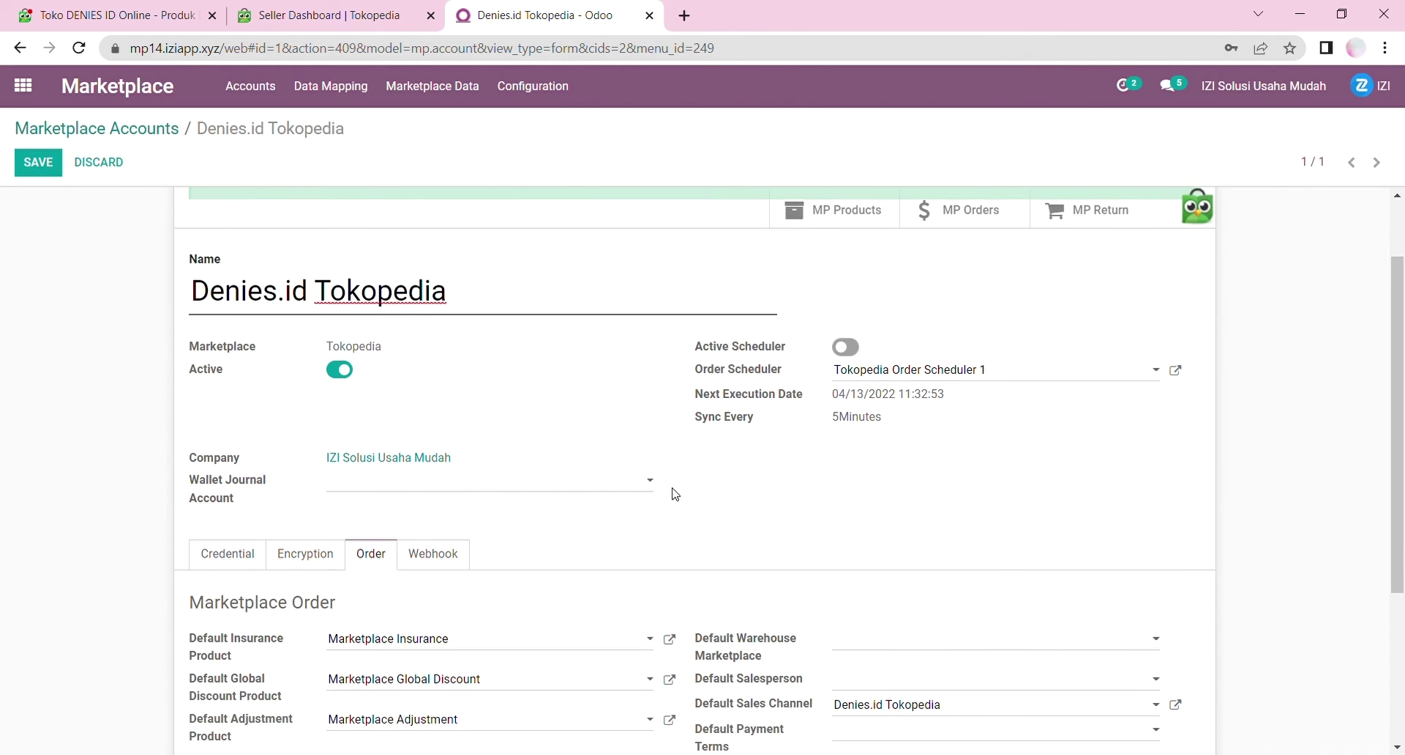
{"action": "scroll", "coordinate": [675, 494], "scroll_direction": "down", "scroll_amount": 2}
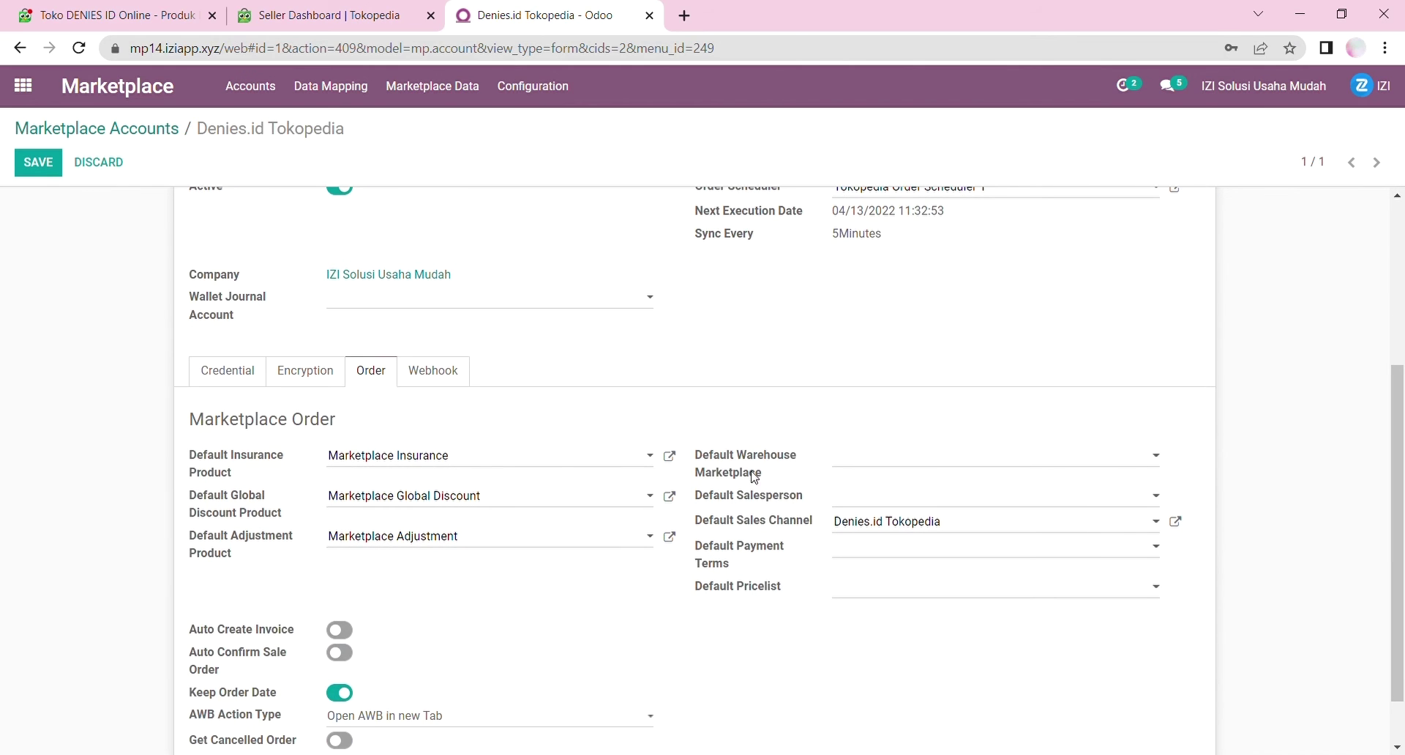
{"action": "left_click", "coordinate": [888, 463]}
{"action": "left_click", "coordinate": [884, 486]}
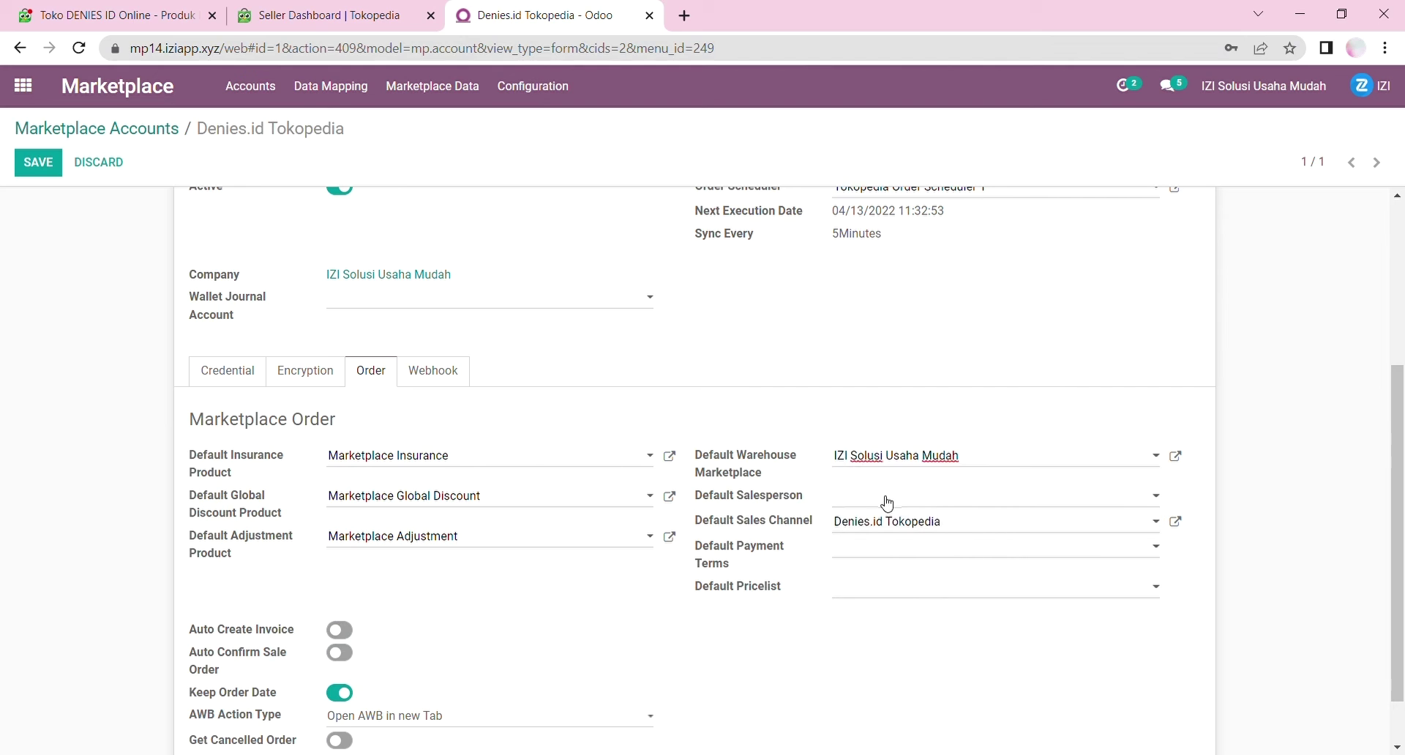
{"action": "left_click", "coordinate": [885, 499]}
{"action": "left_click", "coordinate": [887, 519]}
{"action": "left_click", "coordinate": [900, 556]}
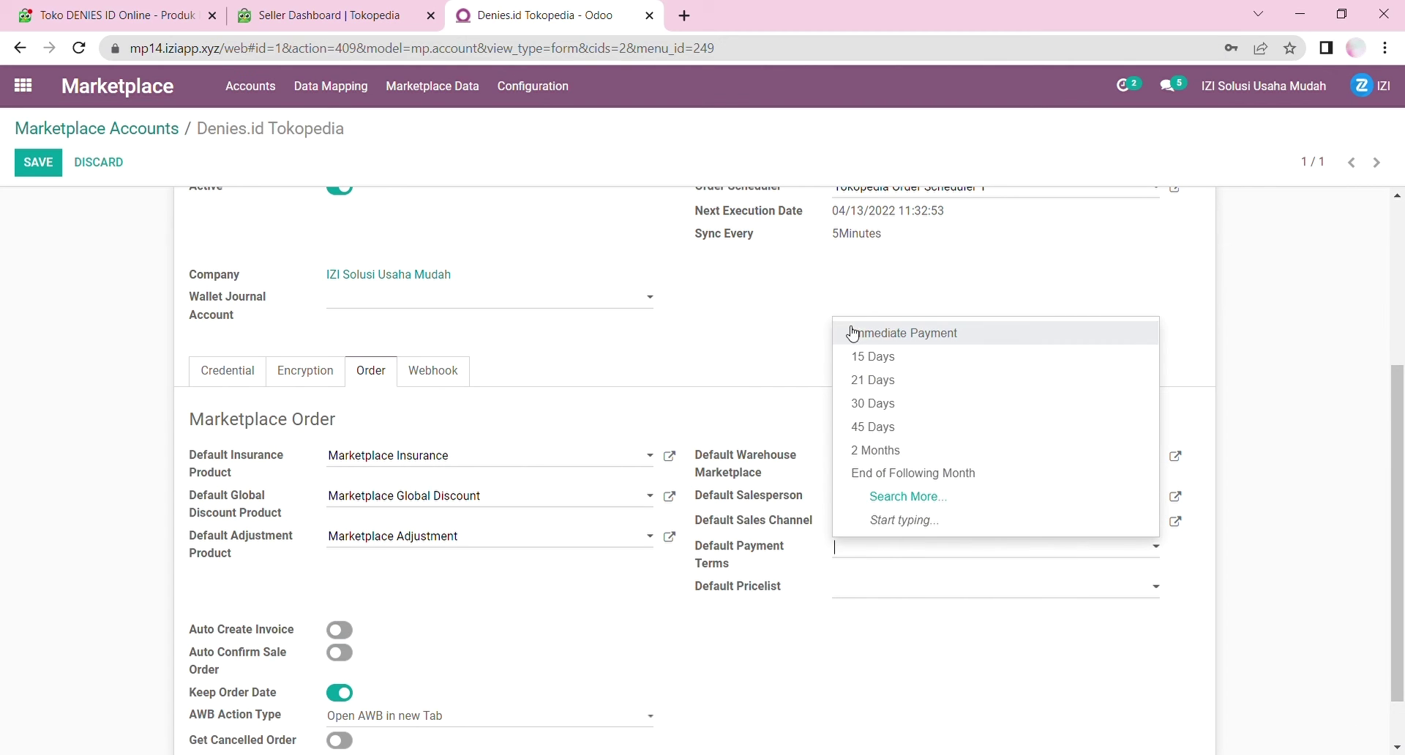
{"action": "left_click", "coordinate": [849, 593]}
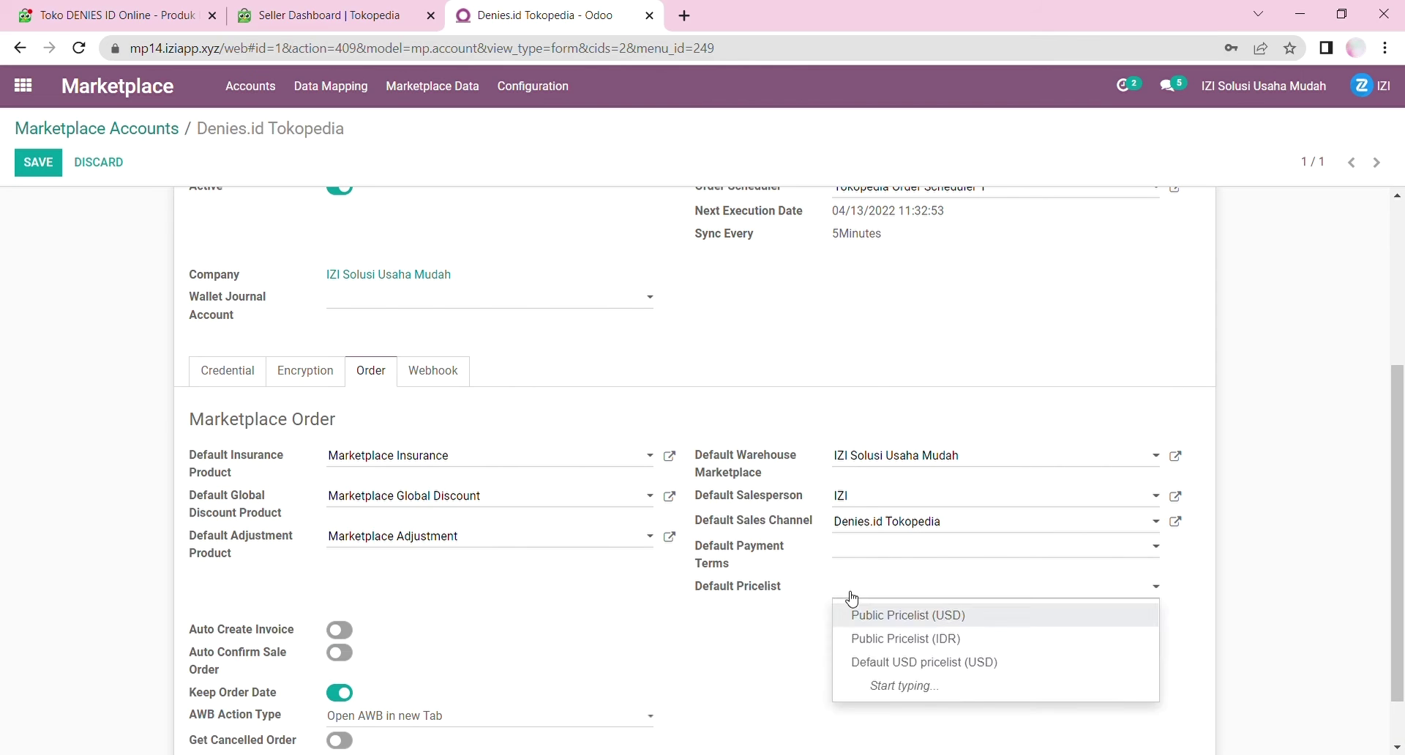
{"action": "left_click", "coordinate": [858, 640]}
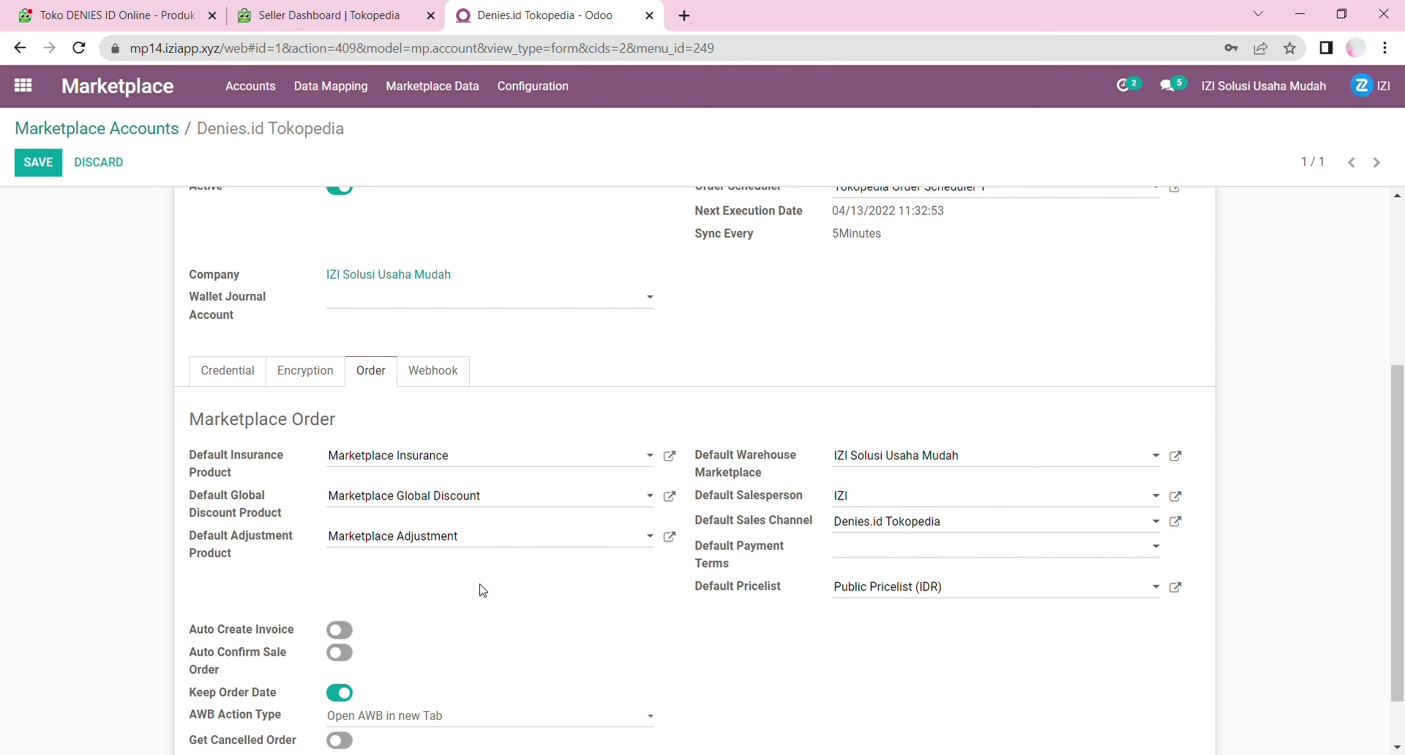
{"action": "scroll", "coordinate": [458, 605], "scroll_direction": "down", "scroll_amount": 1}
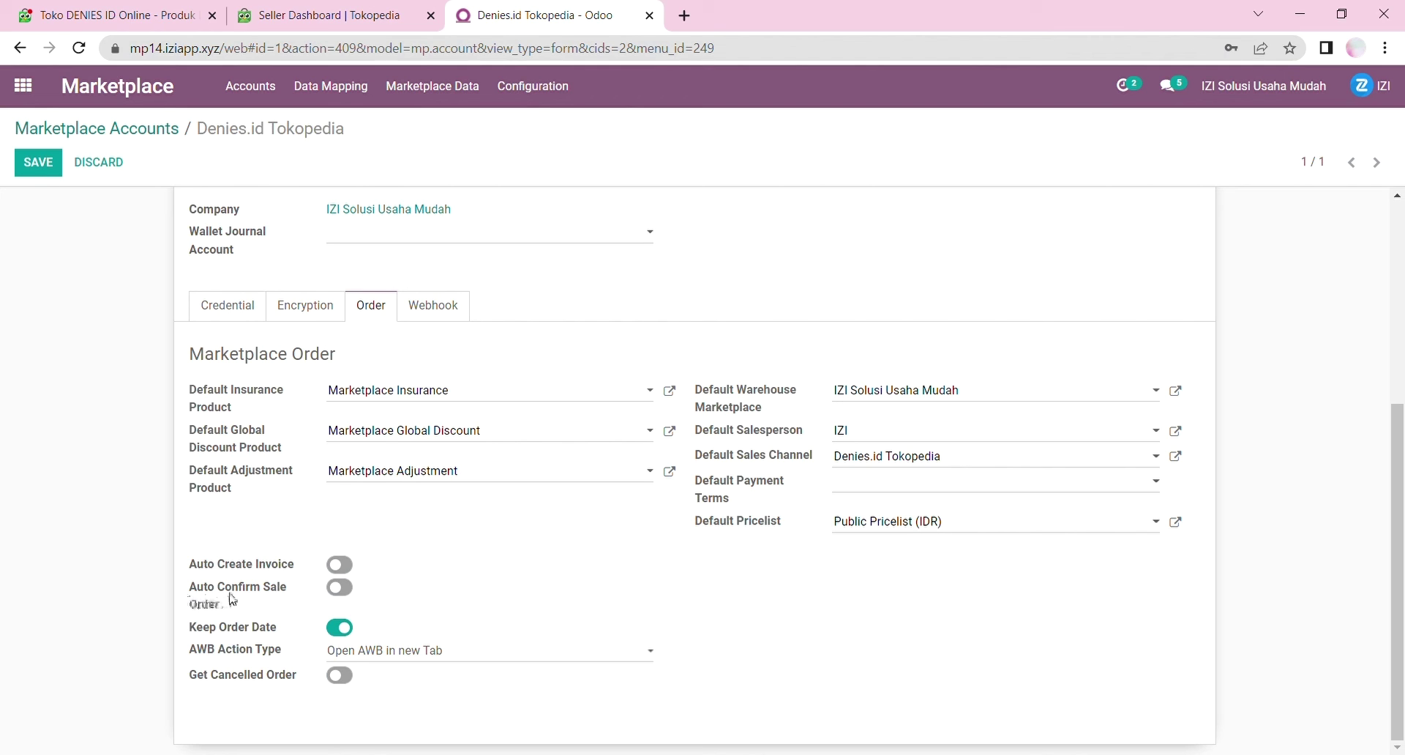
{"action": "mouse_move", "coordinate": [283, 599]}
{"action": "scroll", "coordinate": [539, 684], "scroll_direction": "up", "scroll_amount": 5}
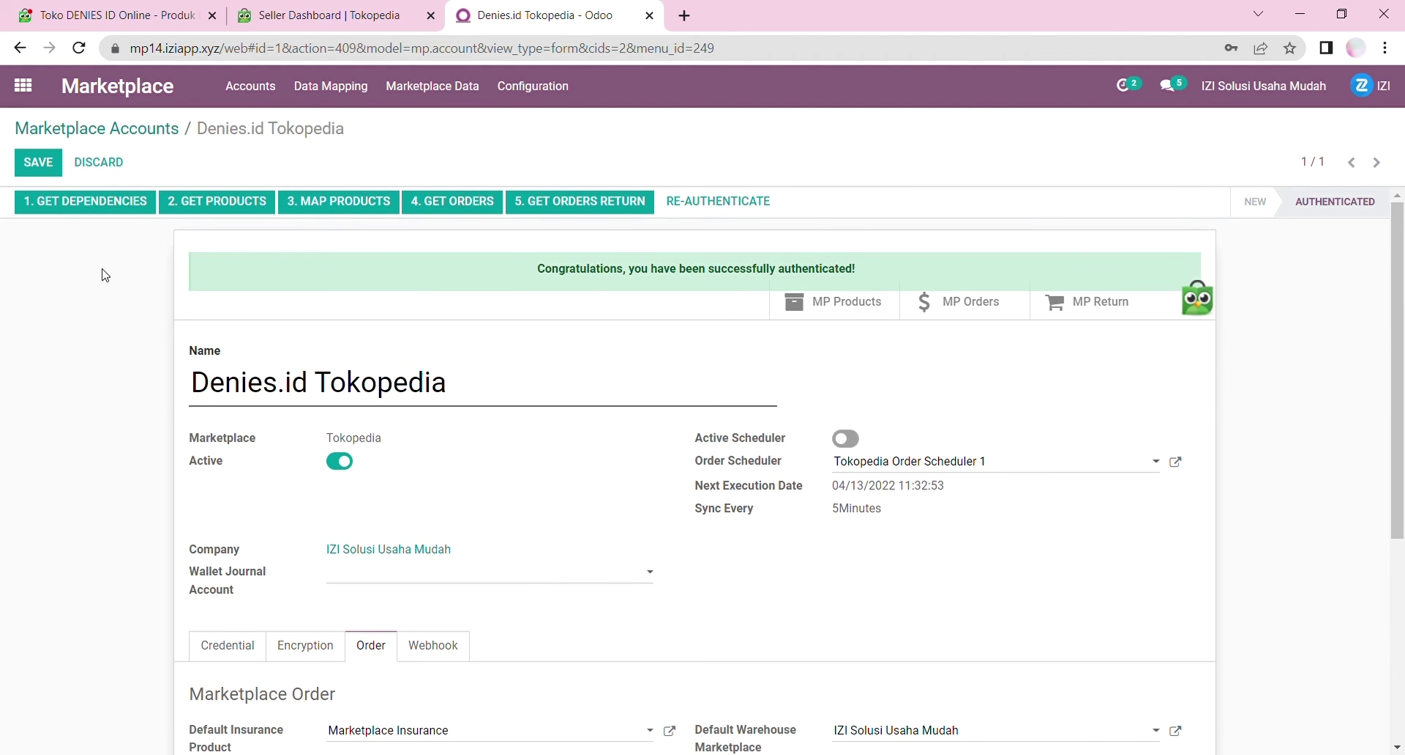
- Save the Denies.id Tokopedia account with its new order defaults
{"action": "left_click", "coordinate": [39, 164]}
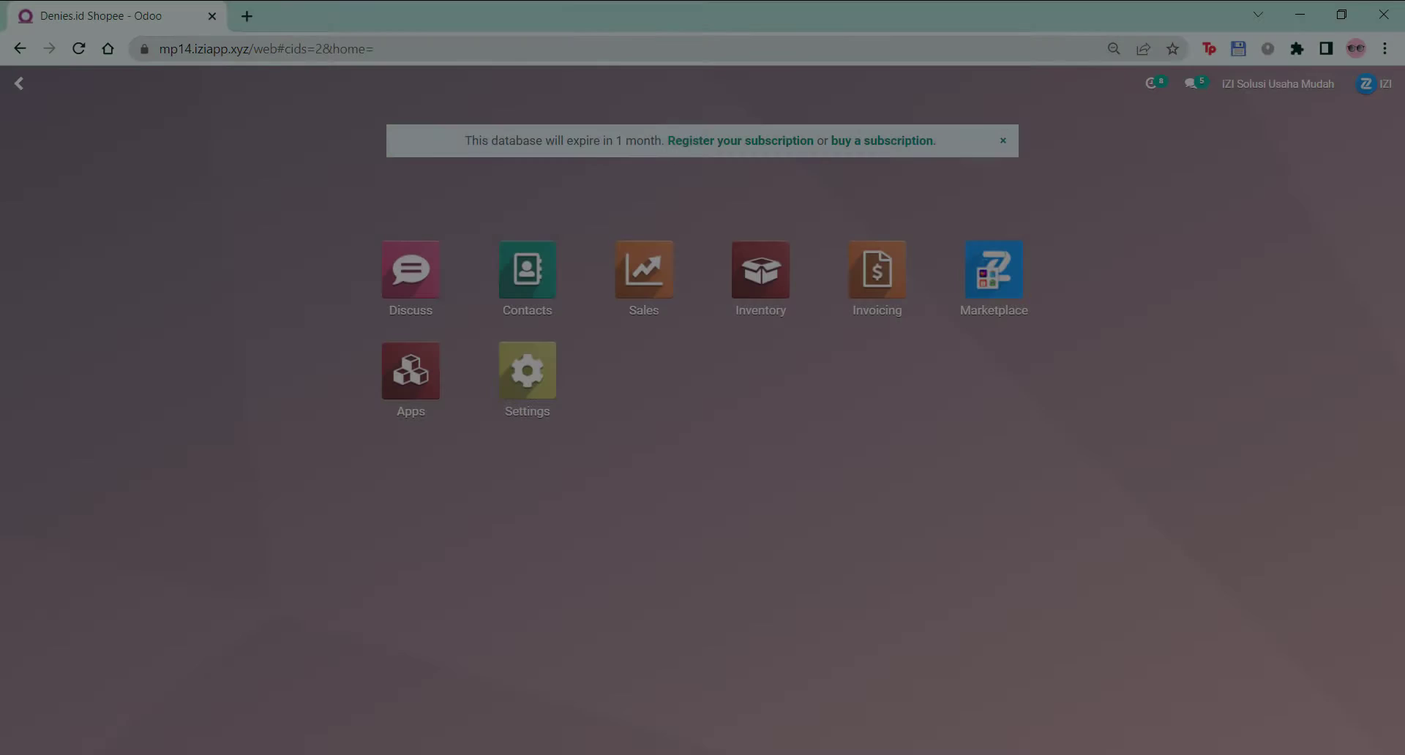